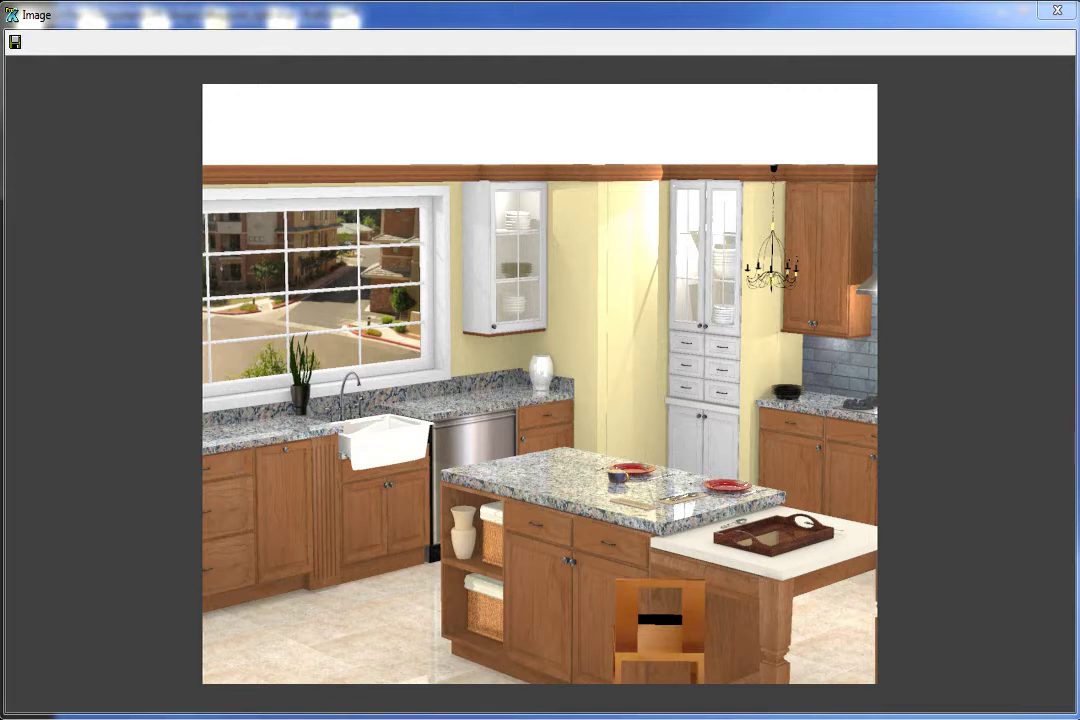
# - Close the rendered kitchen image to return to the Waypoint_light.dsg floor plan
pyautogui.hotkey('alt', 'F4')
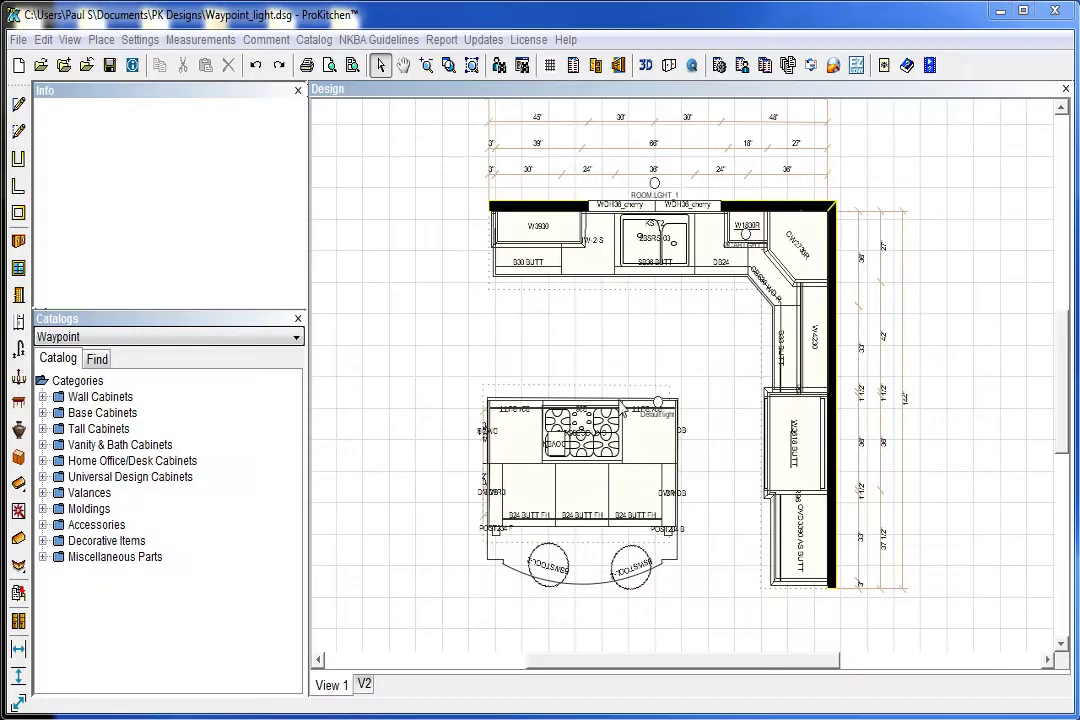
# - Keep the top-wall WDH36_cherry window's Window Glazing set to Not glazed and confirm
pyautogui.rightClick(613, 213)
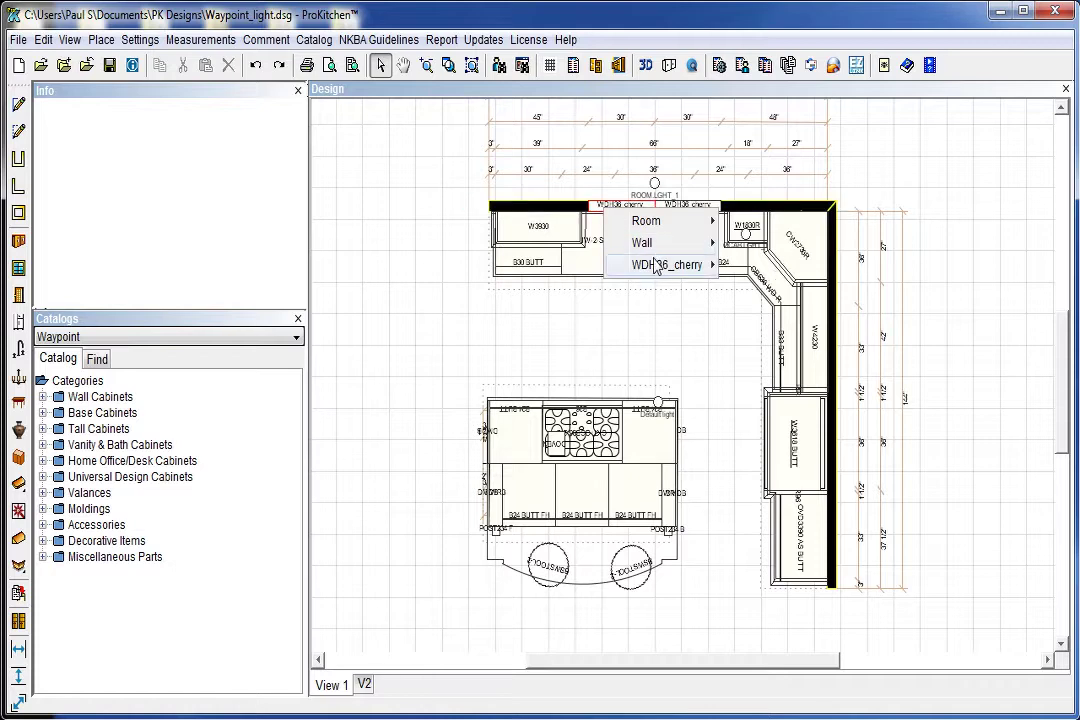
pyautogui.moveTo(668, 264)
pyautogui.click(763, 627)
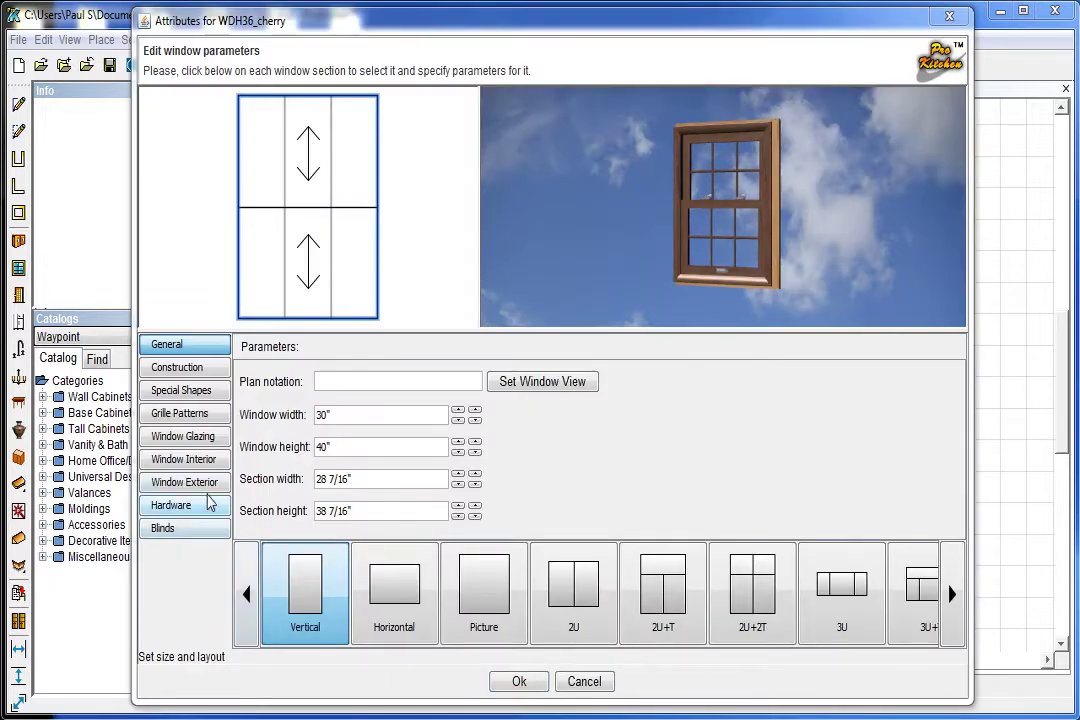
pyautogui.click(183, 440)
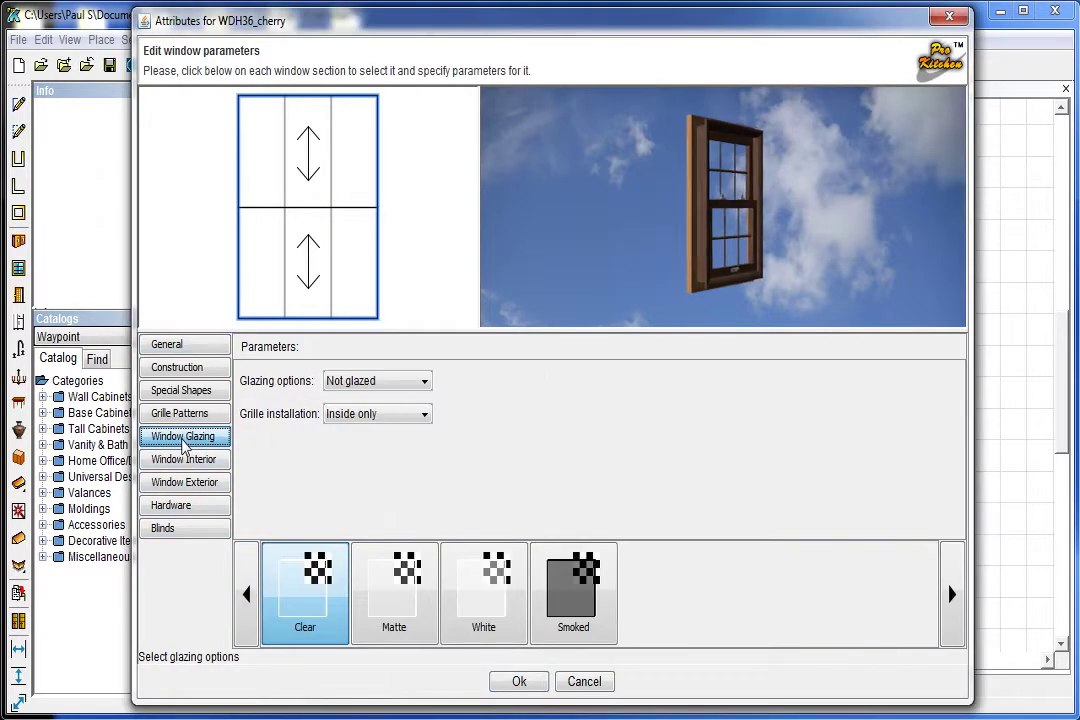
pyautogui.click(345, 383)
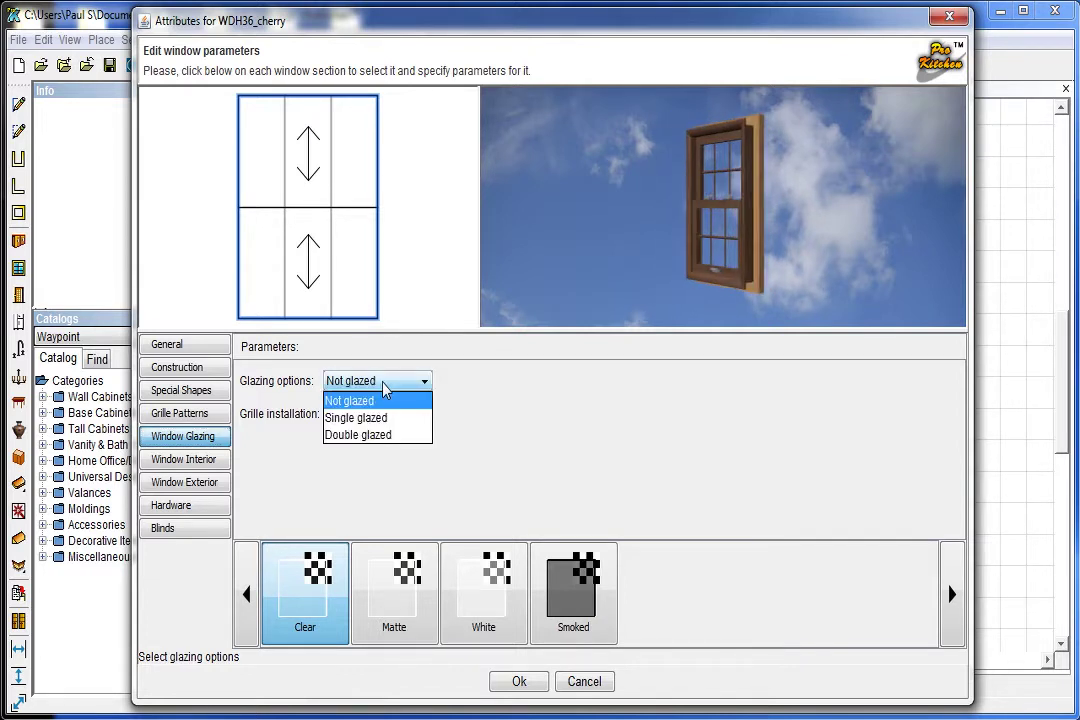
pyautogui.click(350, 401)
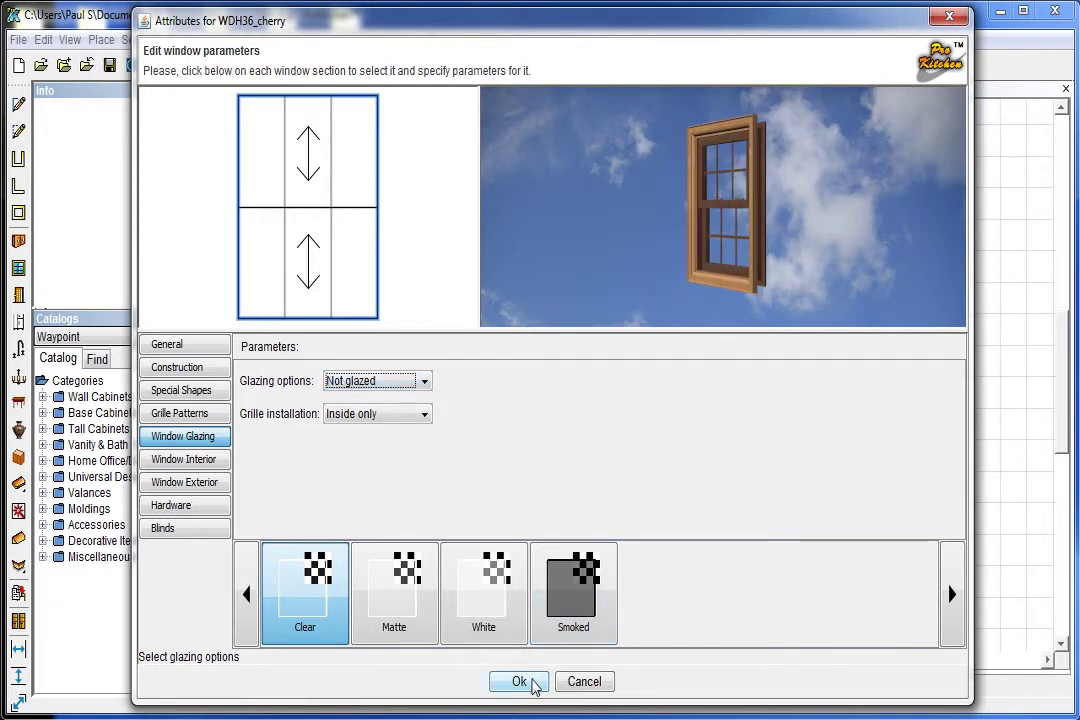
pyautogui.click(533, 683)
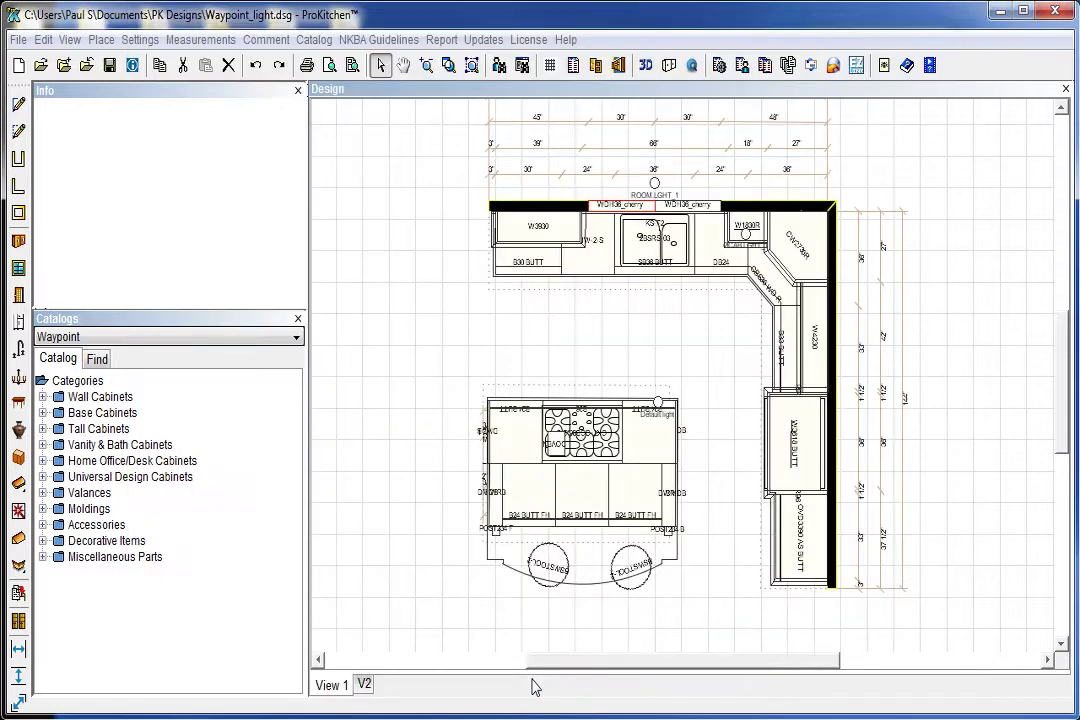
pyautogui.click(537, 345)
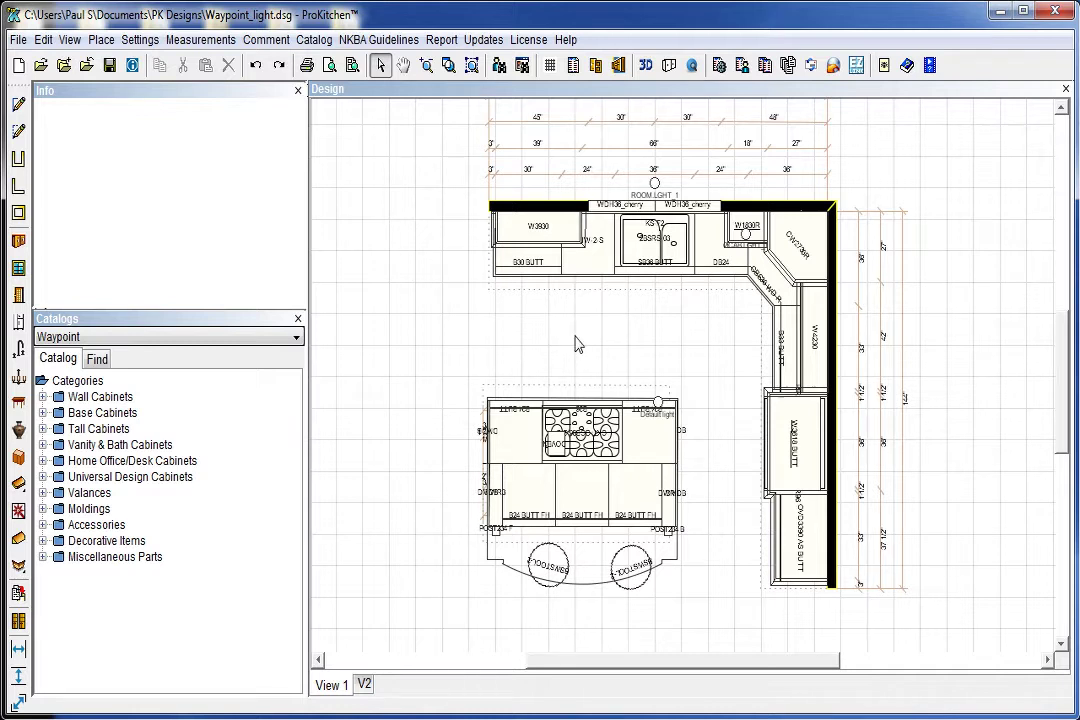
pyautogui.click(655, 187)
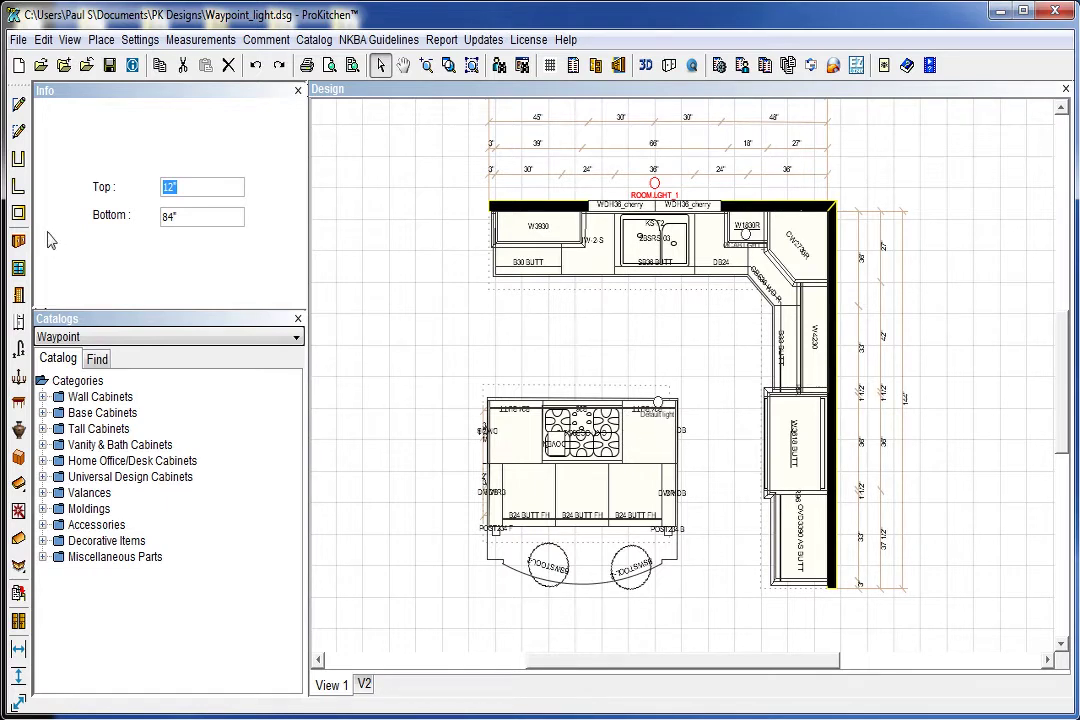
pyautogui.click(18, 377)
pyautogui.click(594, 205)
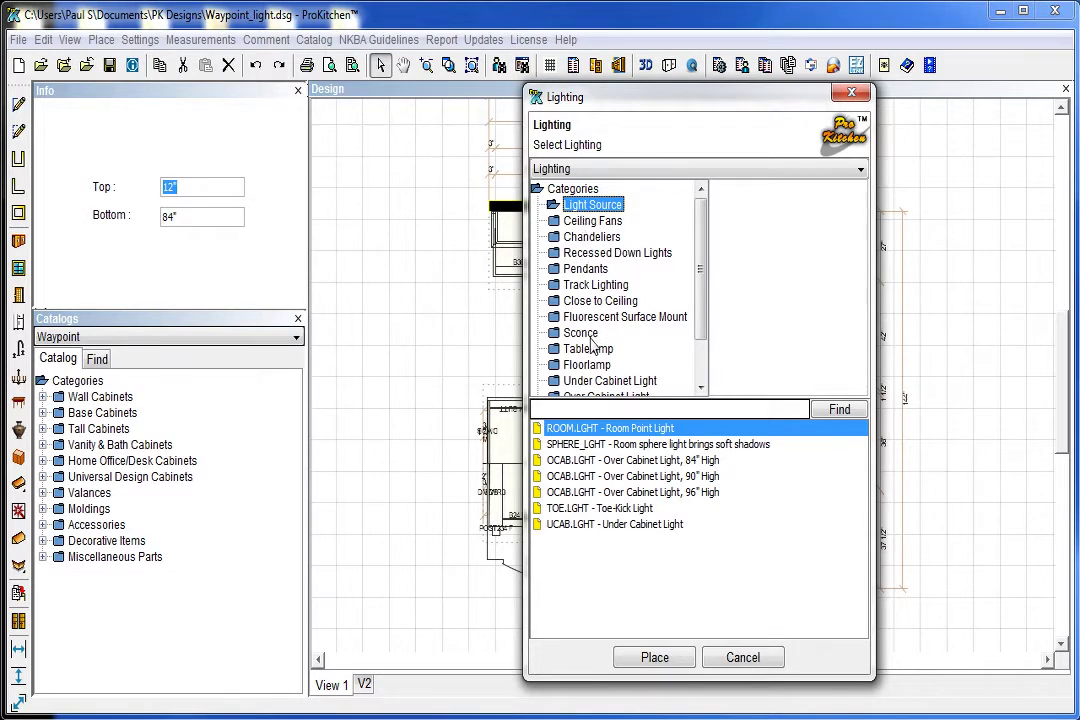
pyautogui.moveTo(697, 315)
pyautogui.mouseDown()
pyautogui.moveTo(694, 354)
pyautogui.moveTo(697, 312)
pyautogui.mouseUp()
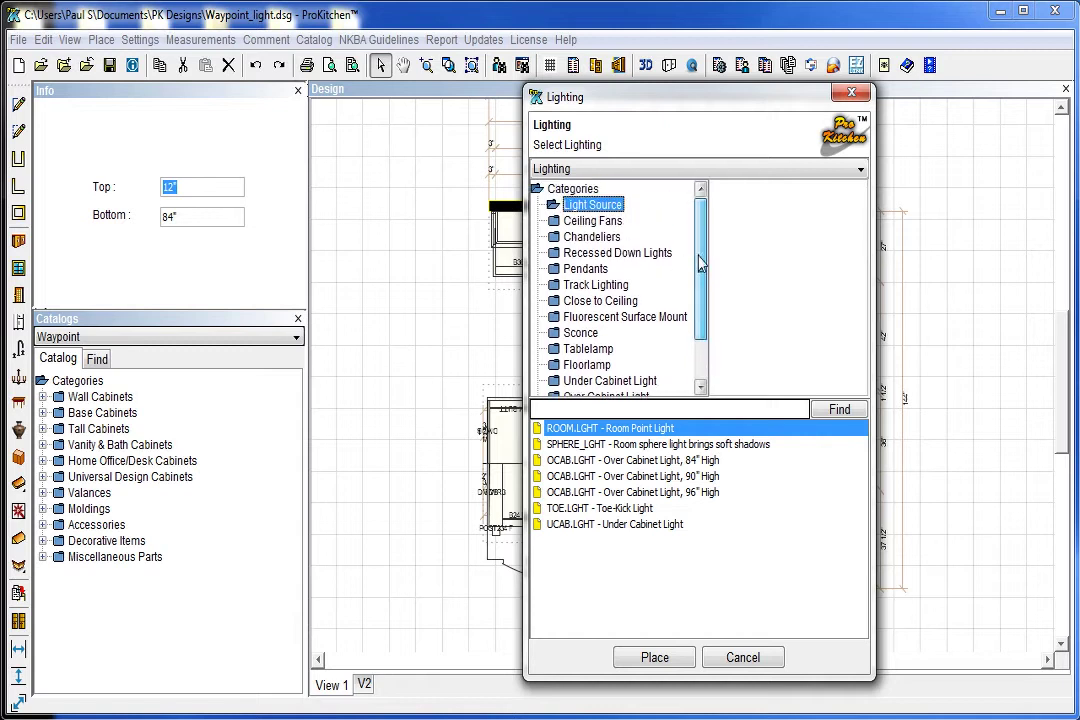
pyautogui.click(574, 446)
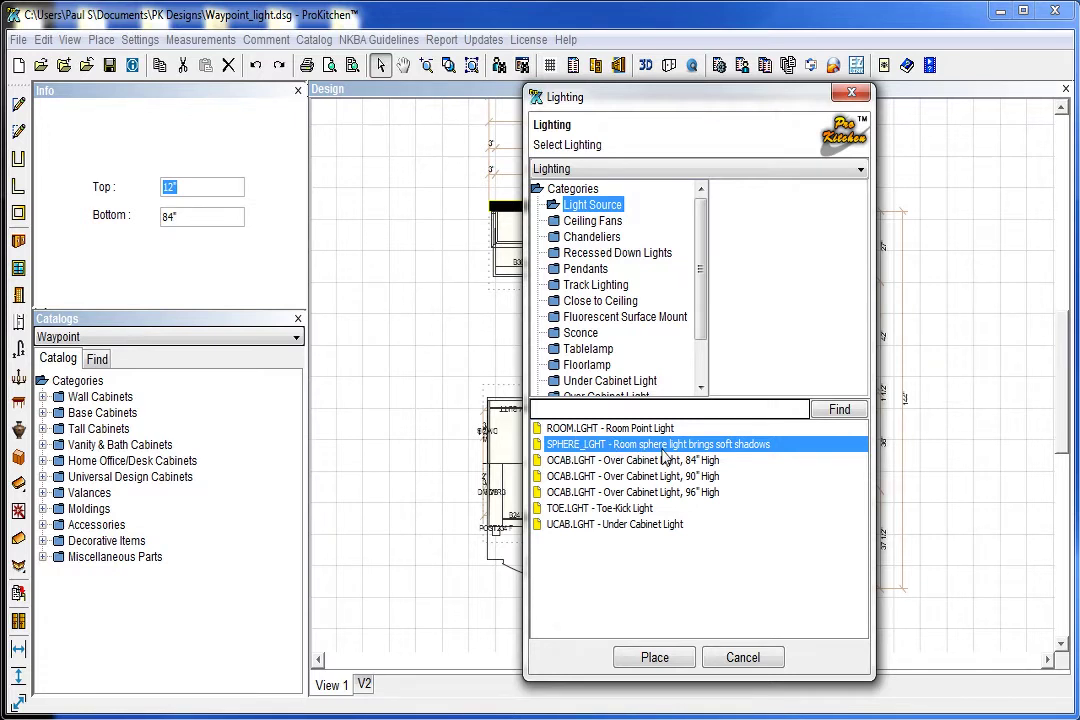
pyautogui.click(635, 429)
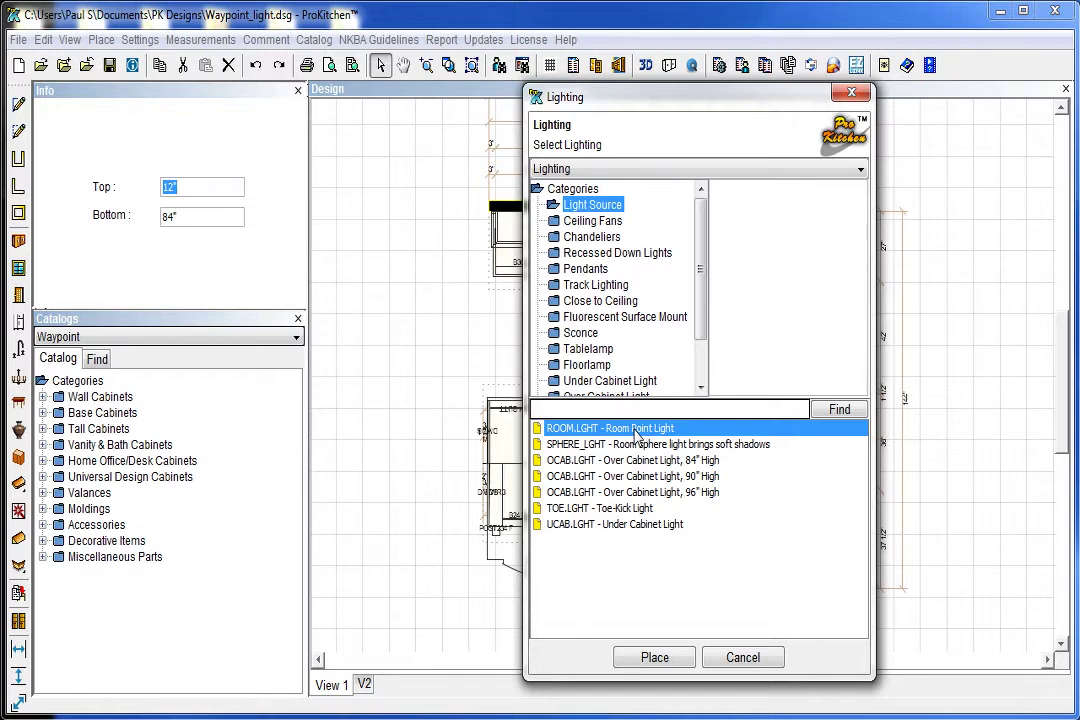
pyautogui.click(677, 446)
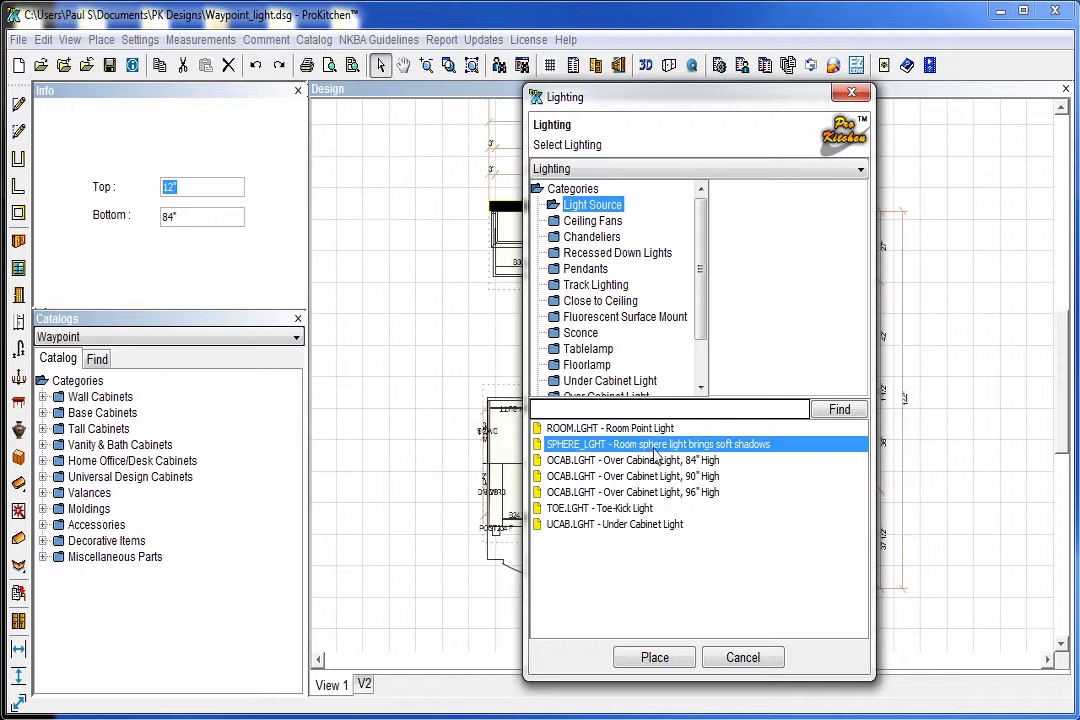
pyautogui.click(567, 429)
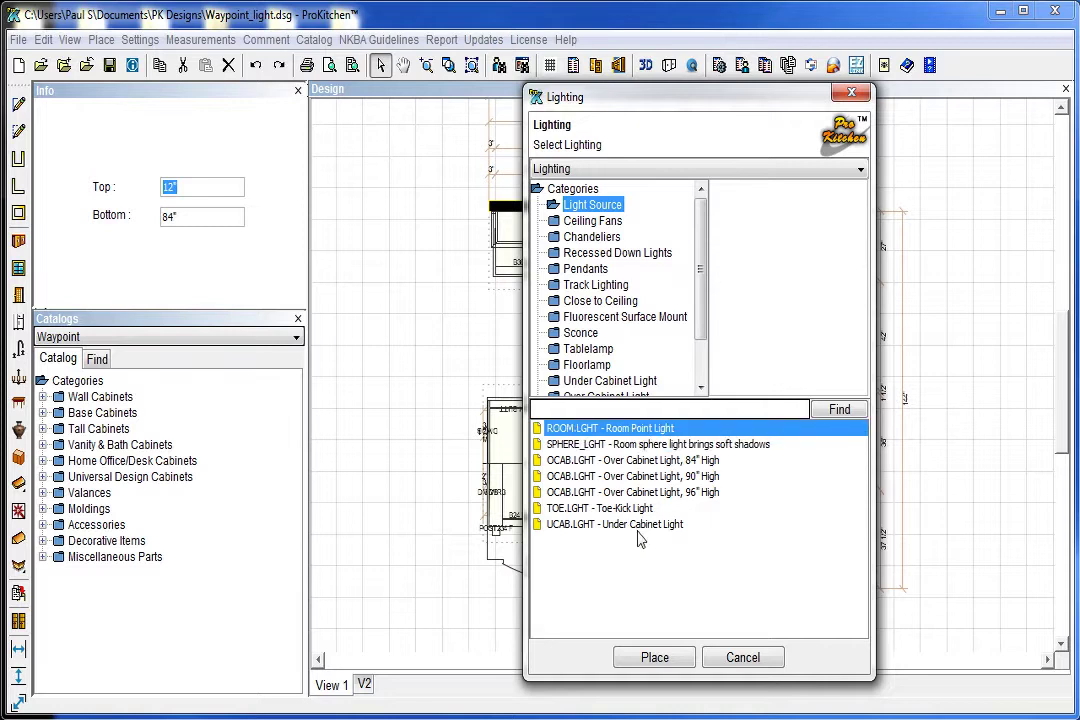
pyautogui.click(745, 657)
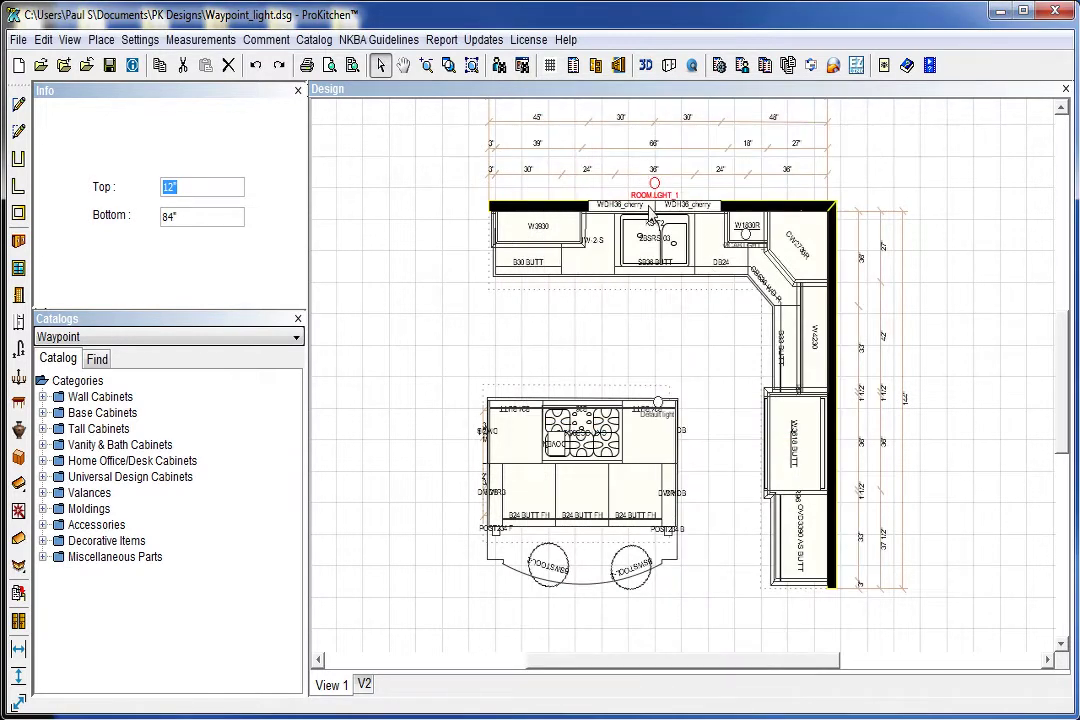
# - Confirm the island-corner Default light at 80 Watt intensity with direction All
pyautogui.click(656, 357)
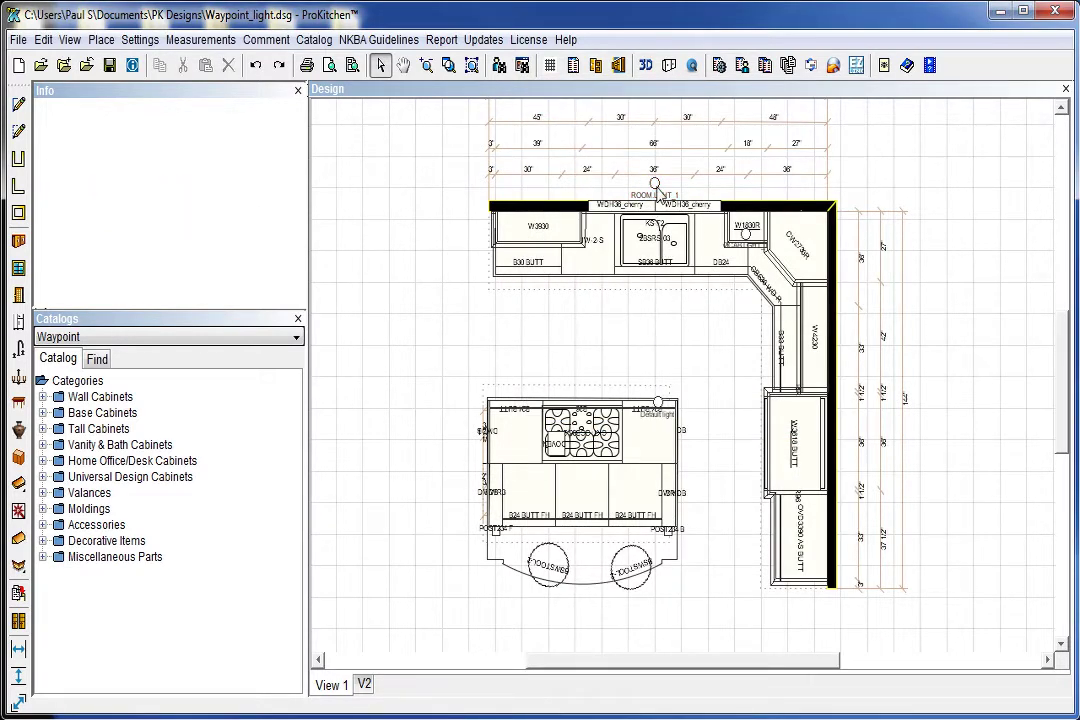
pyautogui.click(660, 410)
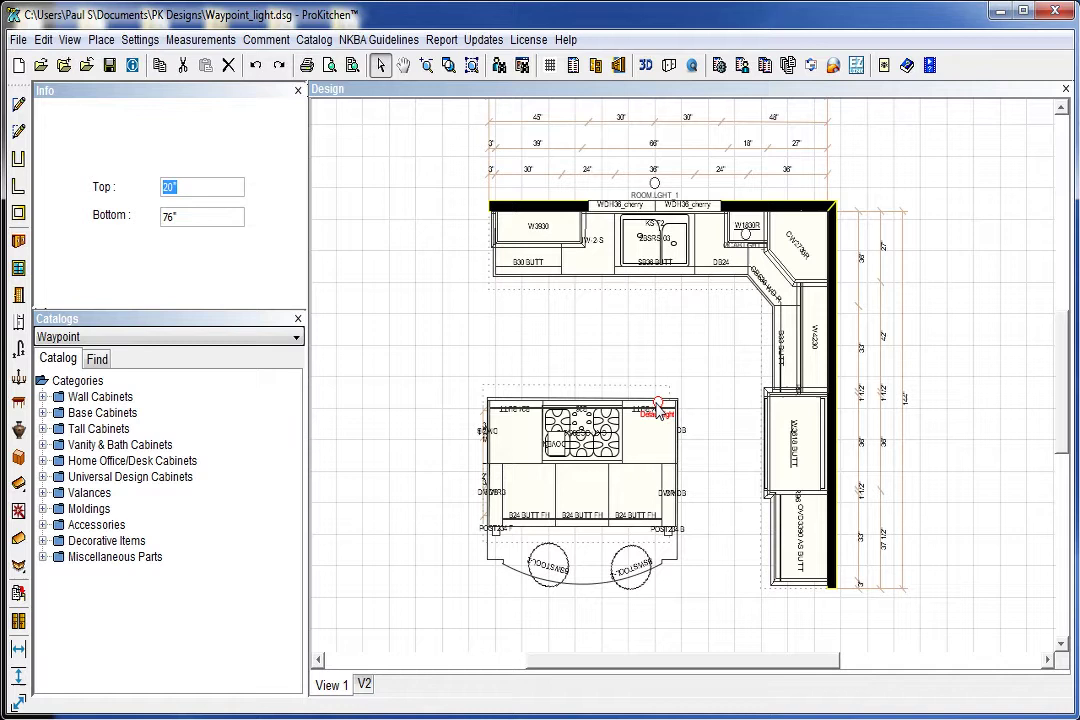
pyautogui.rightClick(658, 405)
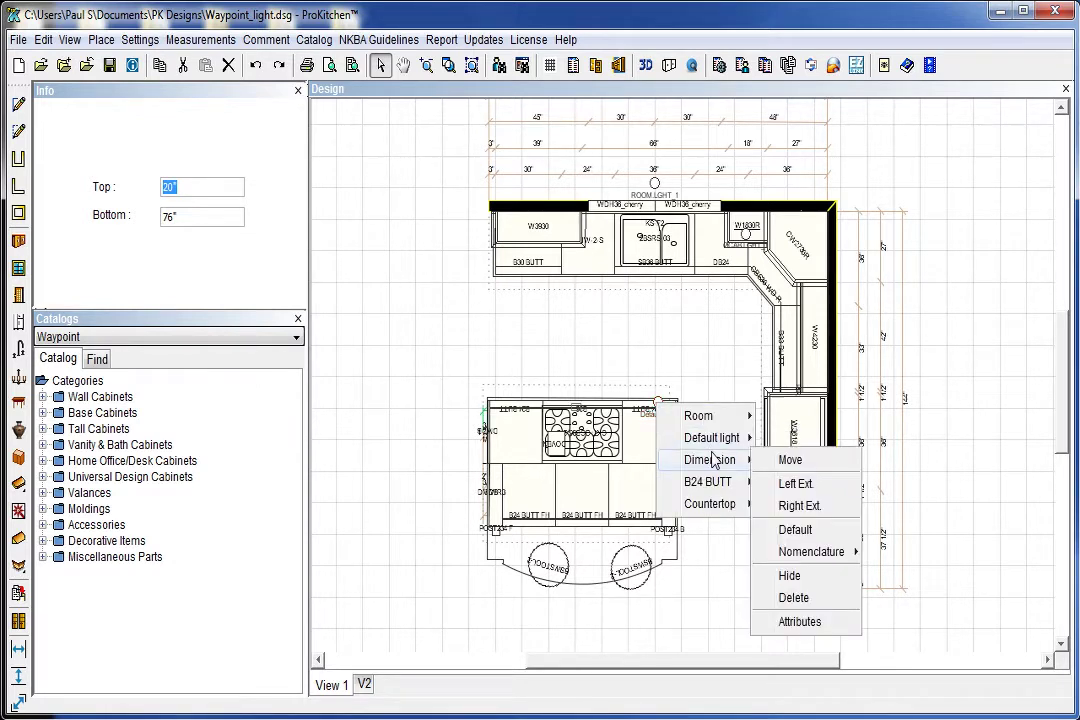
pyautogui.moveTo(706, 437)
pyautogui.click(808, 597)
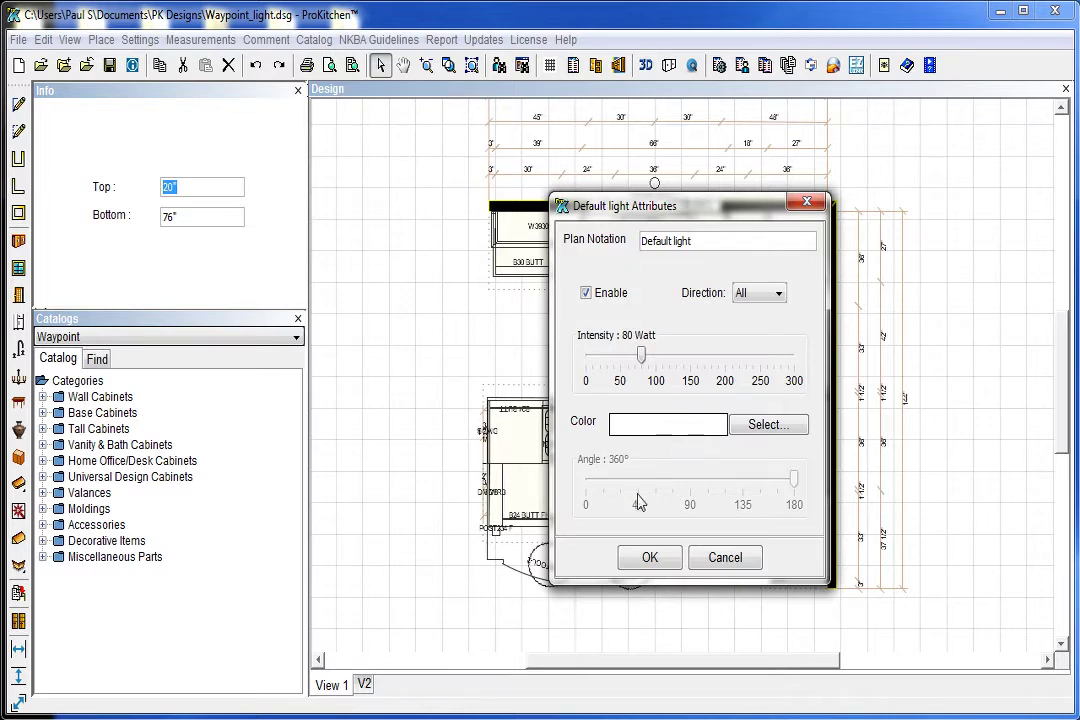
pyautogui.click(648, 560)
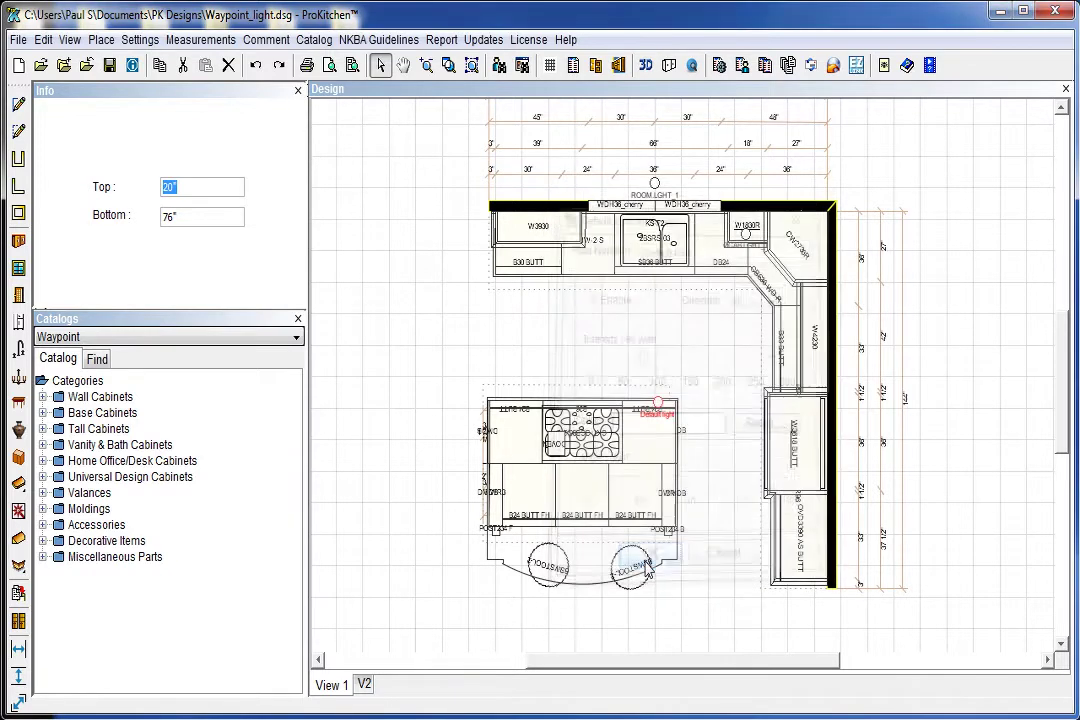
# - Set the W1830R cabinet's OCAB.LGHT_1 over-cabinet light to 50 Watt, direction All
pyautogui.click(745, 240)
pyautogui.rightClick(747, 242)
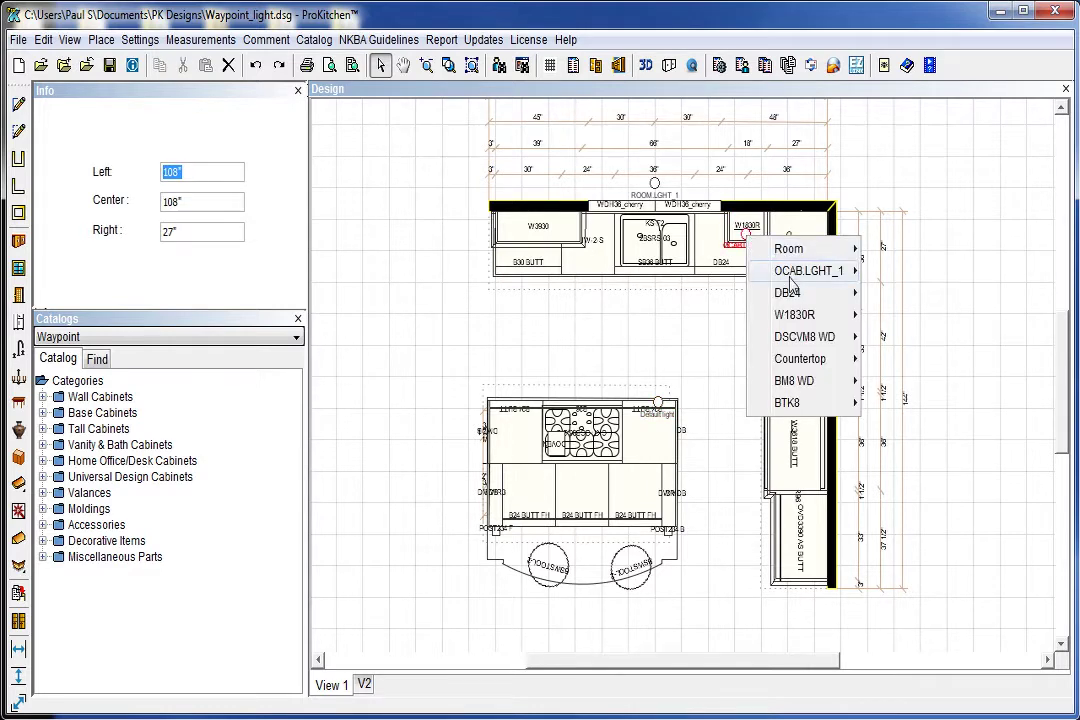
pyautogui.moveTo(811, 281)
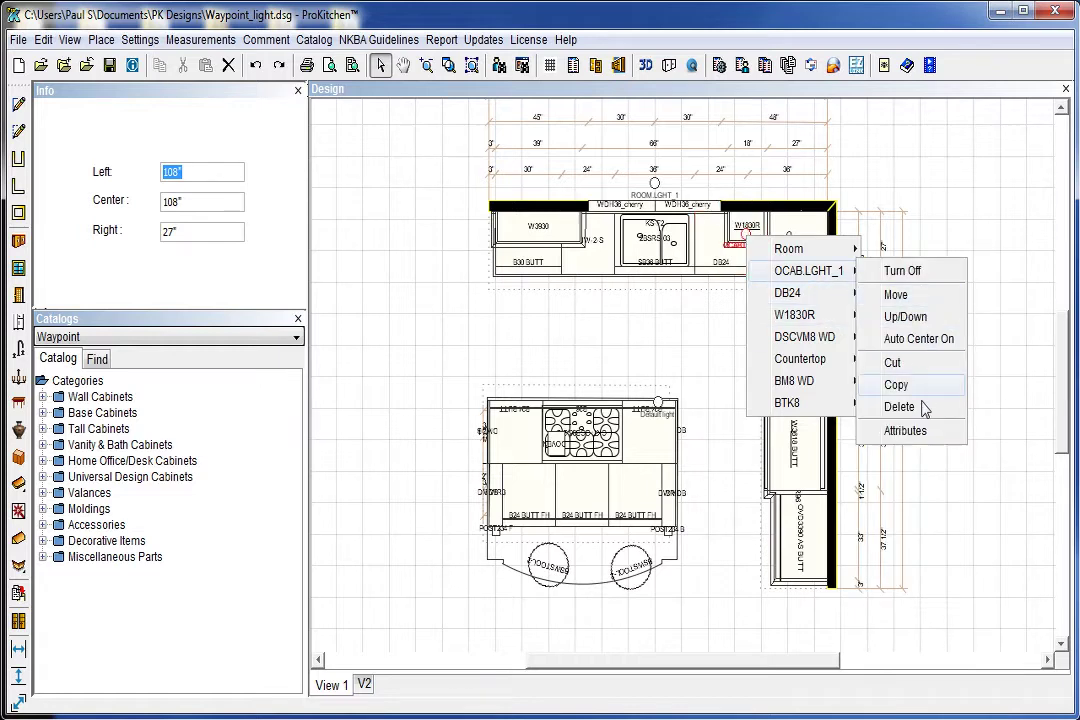
pyautogui.click(914, 432)
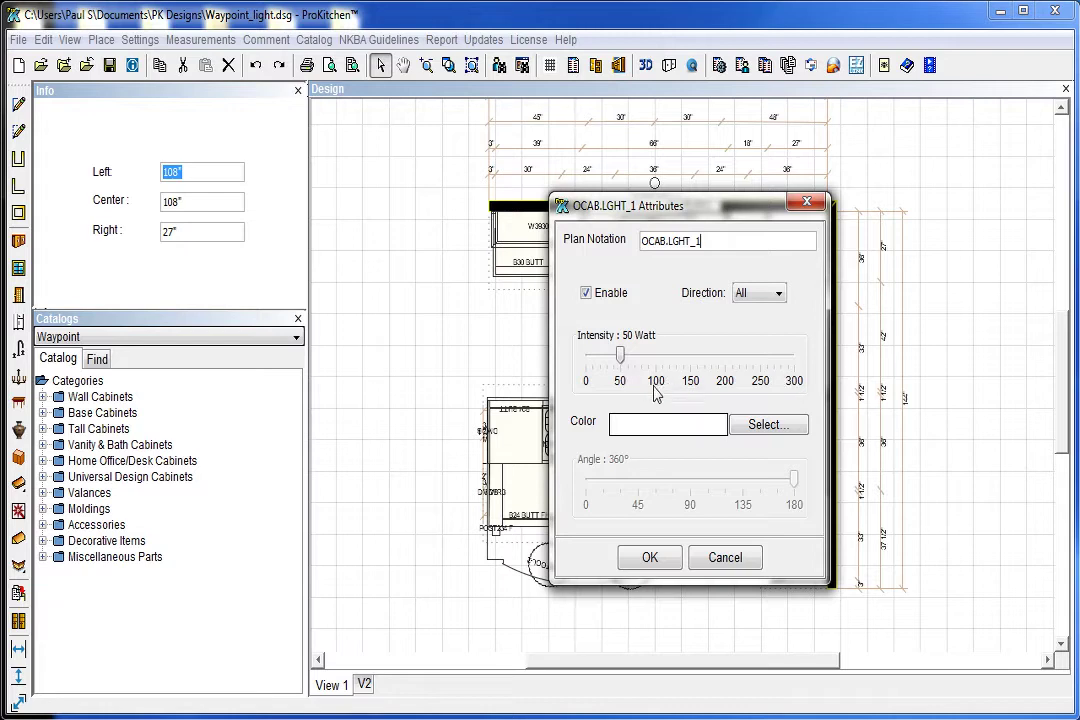
pyautogui.click(648, 562)
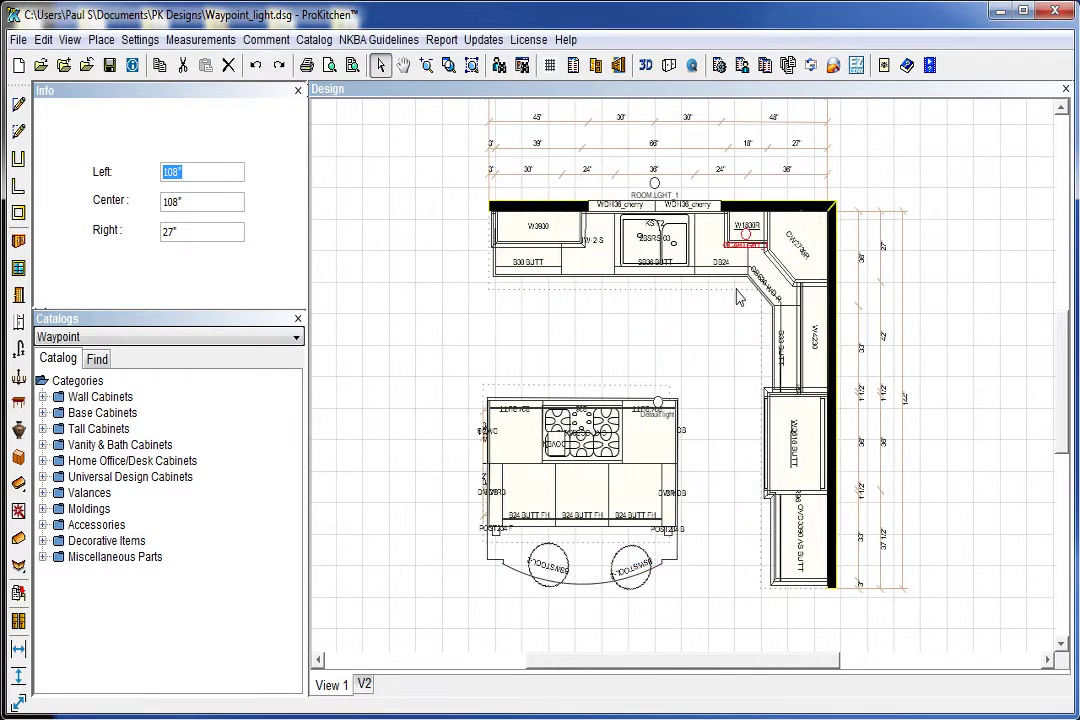
# - Give ROOM.LGHT_1 300 Watt intensity with direction All
pyautogui.click(695, 340)
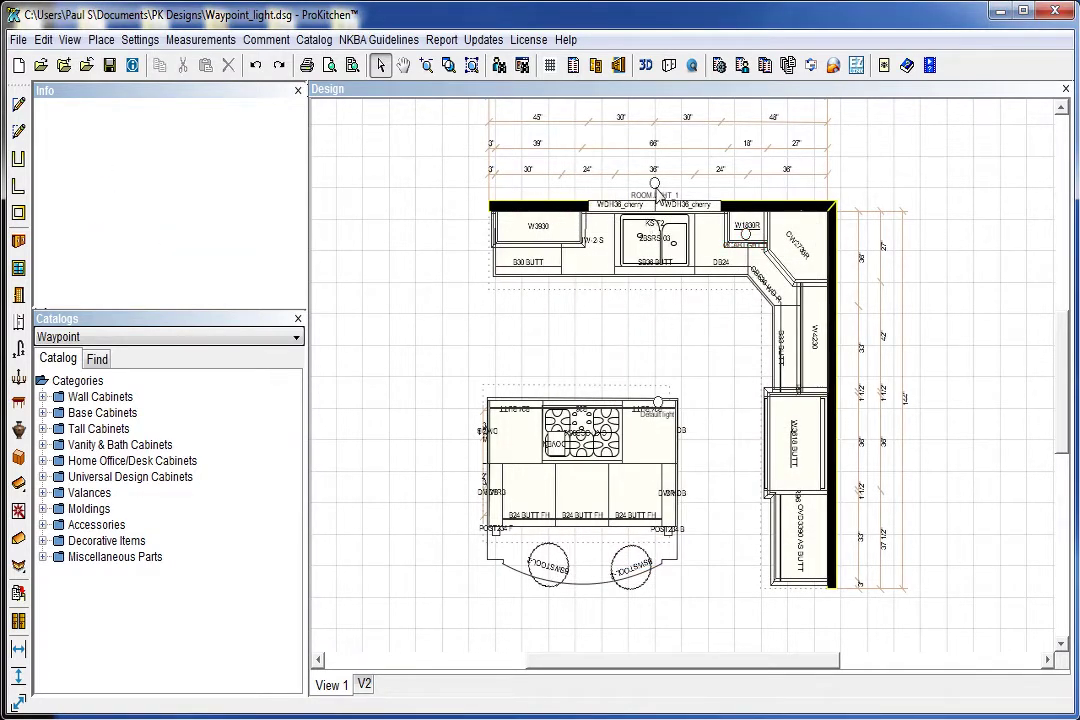
pyautogui.rightClick(655, 186)
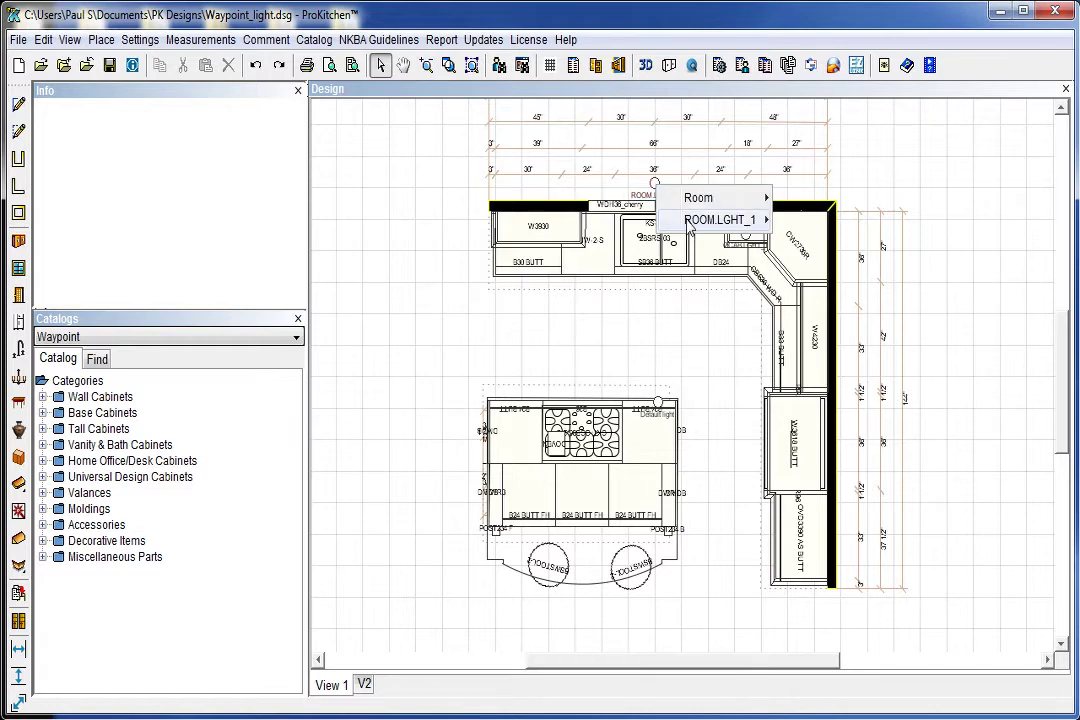
pyautogui.moveTo(720, 219)
pyautogui.click(814, 379)
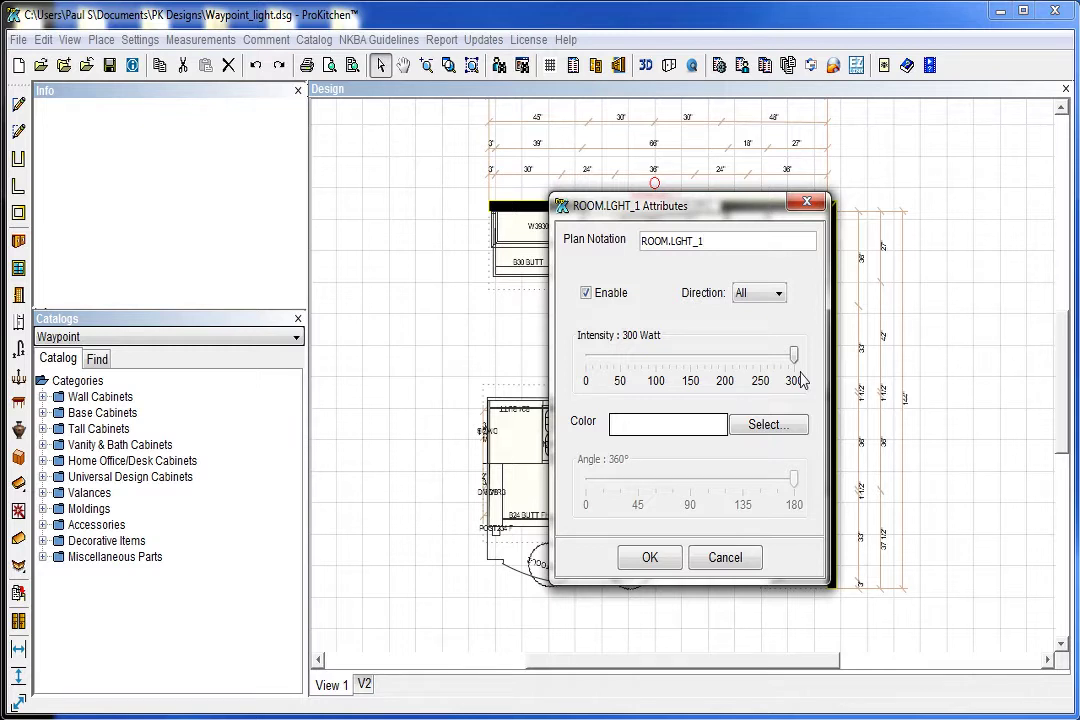
pyautogui.click(648, 559)
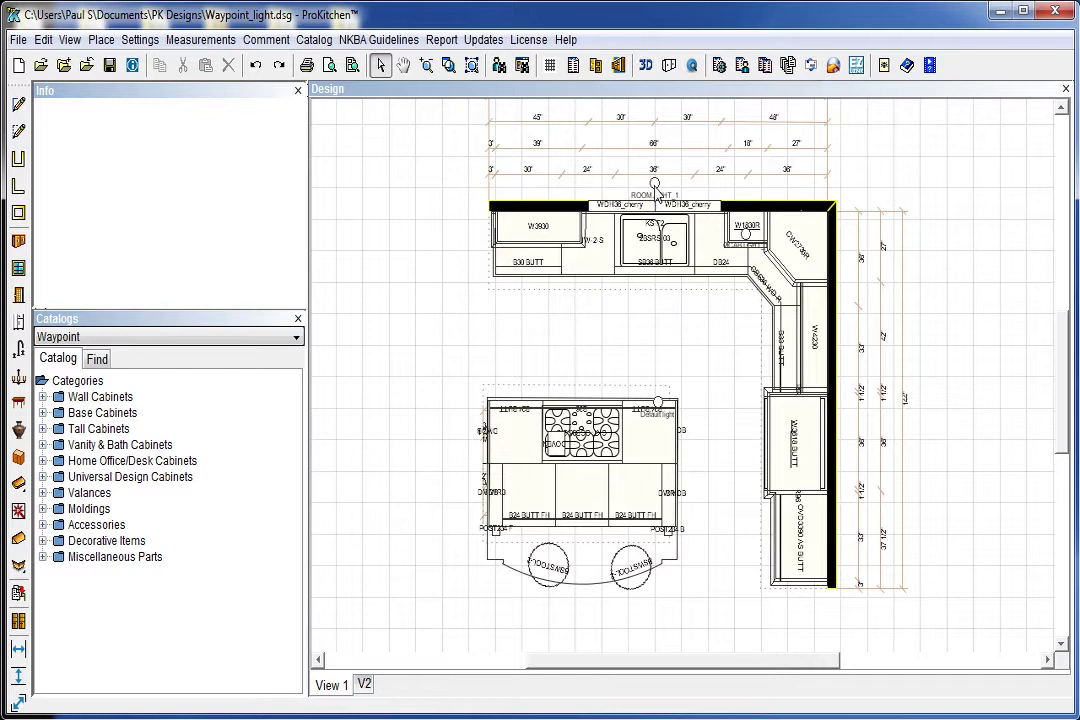
pyautogui.click(655, 185)
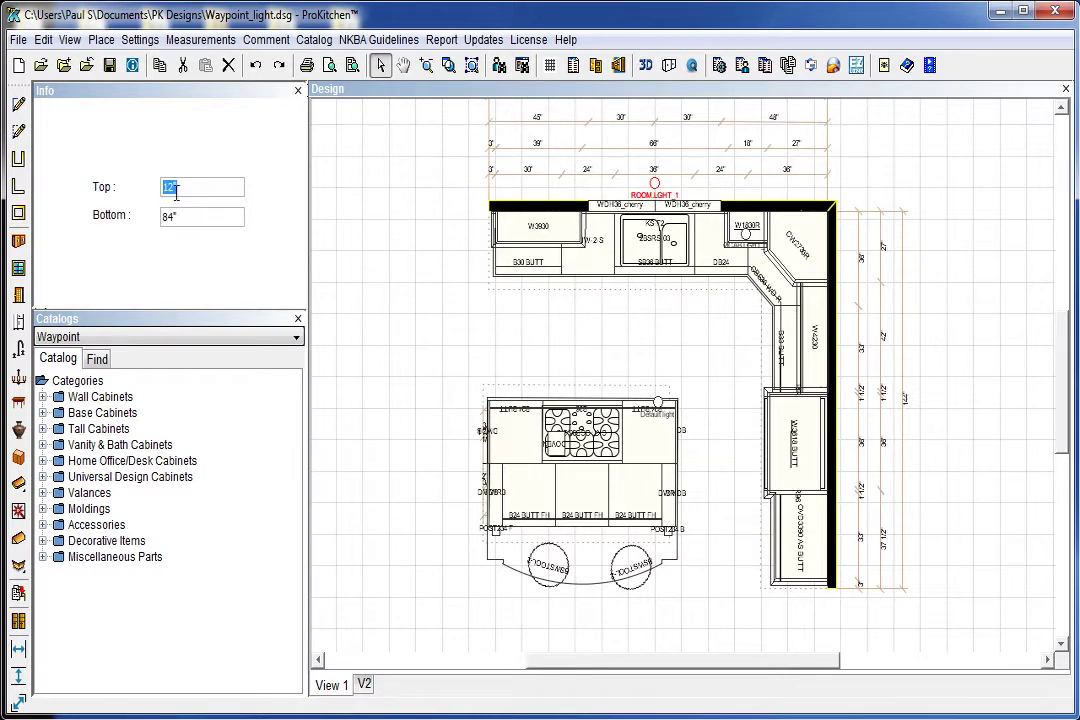
pyautogui.click(410, 289)
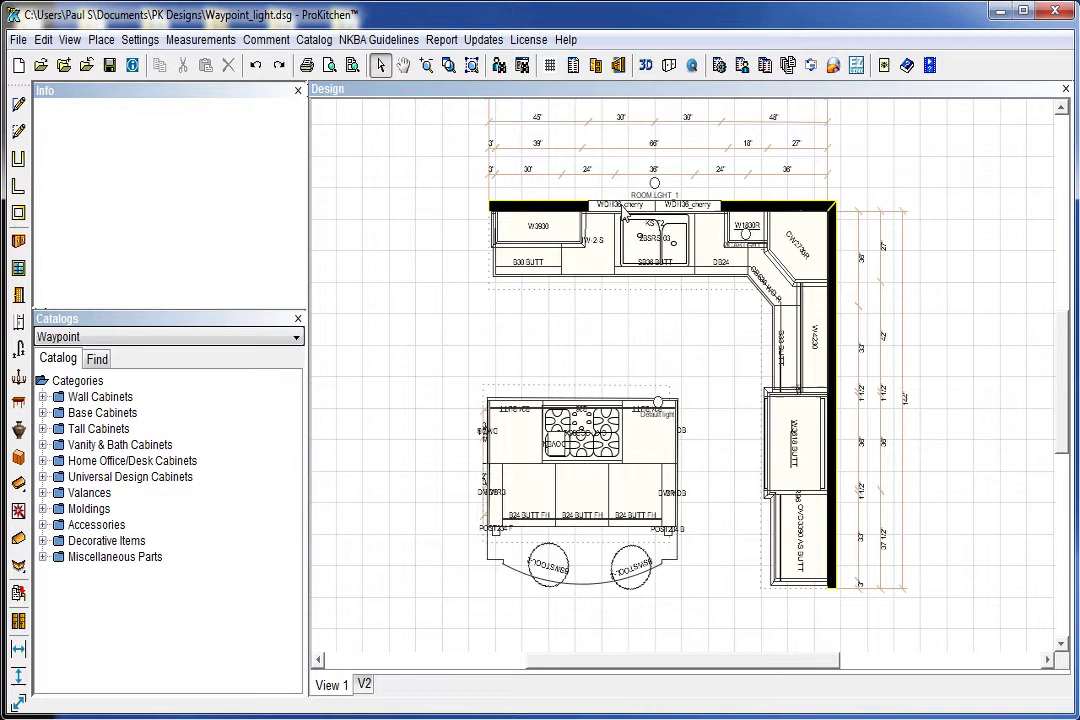
pyautogui.rightClick(626, 214)
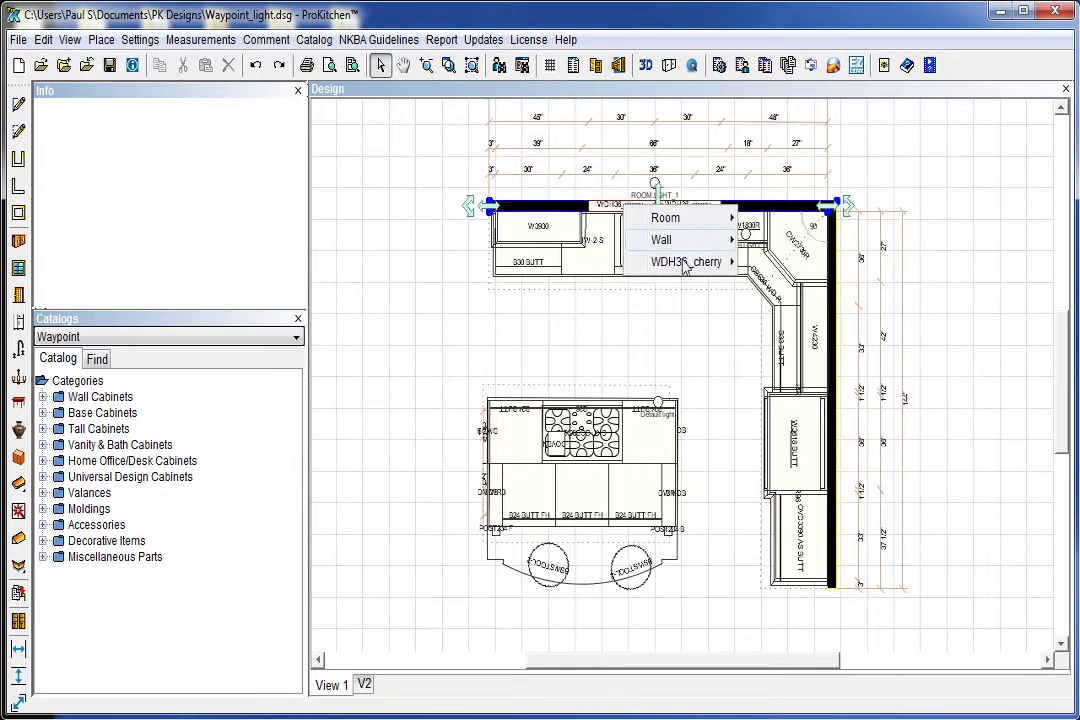
pyautogui.moveTo(690, 261)
pyautogui.click(777, 441)
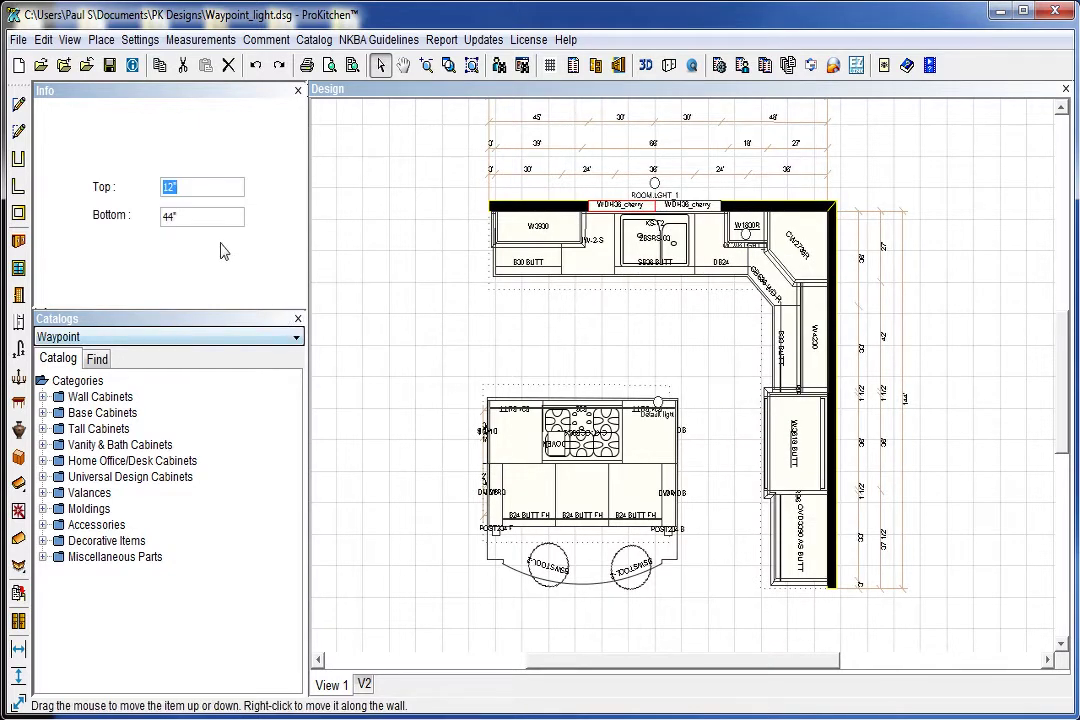
pyautogui.click(420, 310)
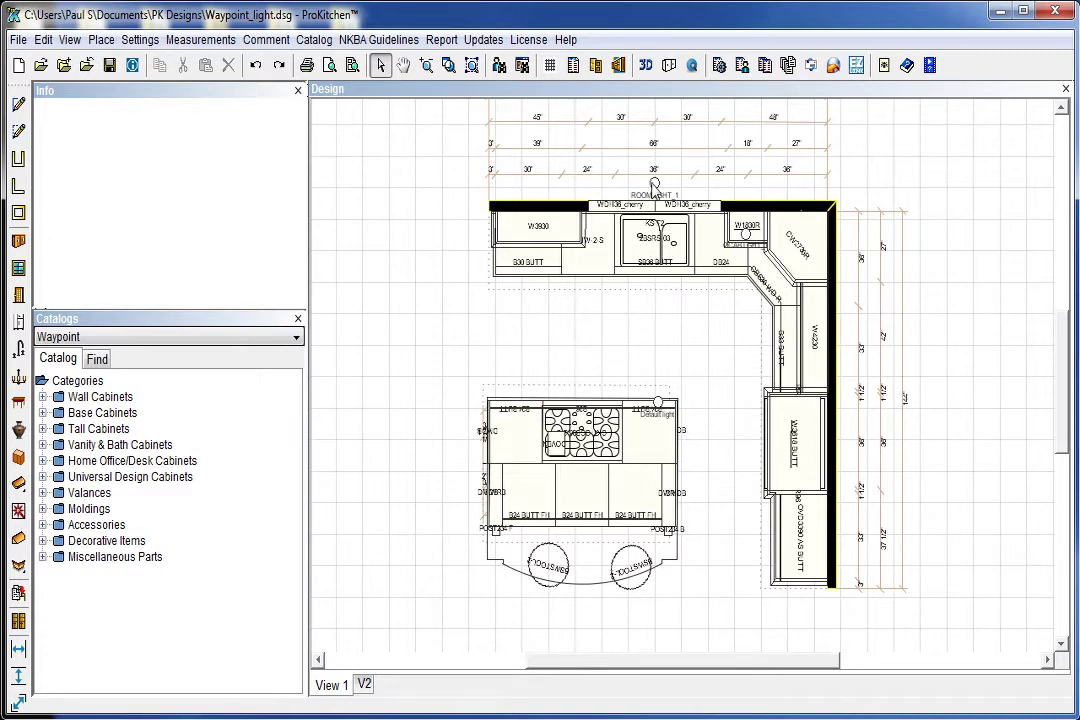
# - Drag ROOM LIGHT 1 to sit above the sink window, reading 12" top and 84" bottom
pyautogui.moveTo(654, 185); pyautogui.dragTo(655, 147)
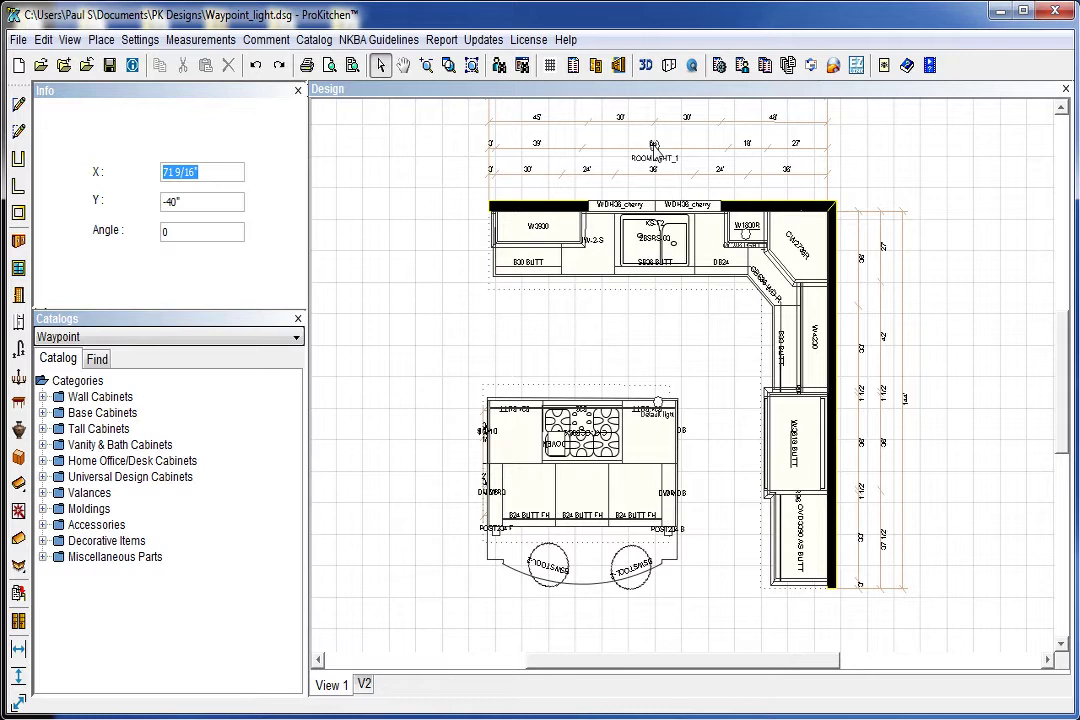
pyautogui.moveTo(653, 145); pyautogui.dragTo(655, 197)
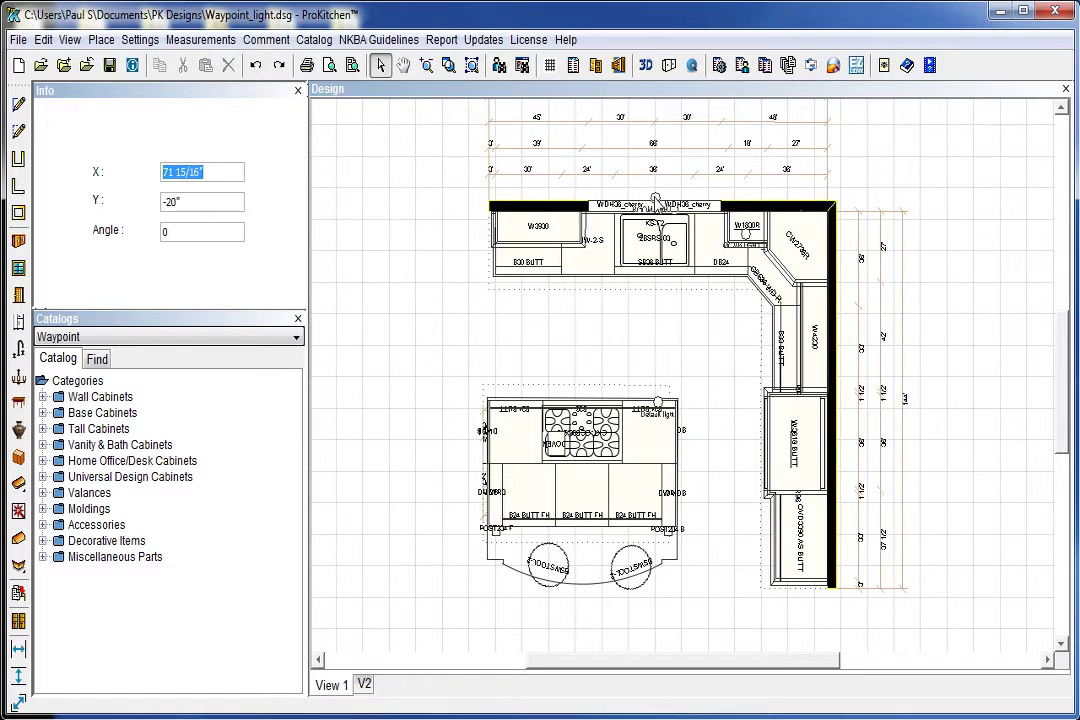
pyautogui.moveTo(655, 197); pyautogui.dragTo(655, 186)
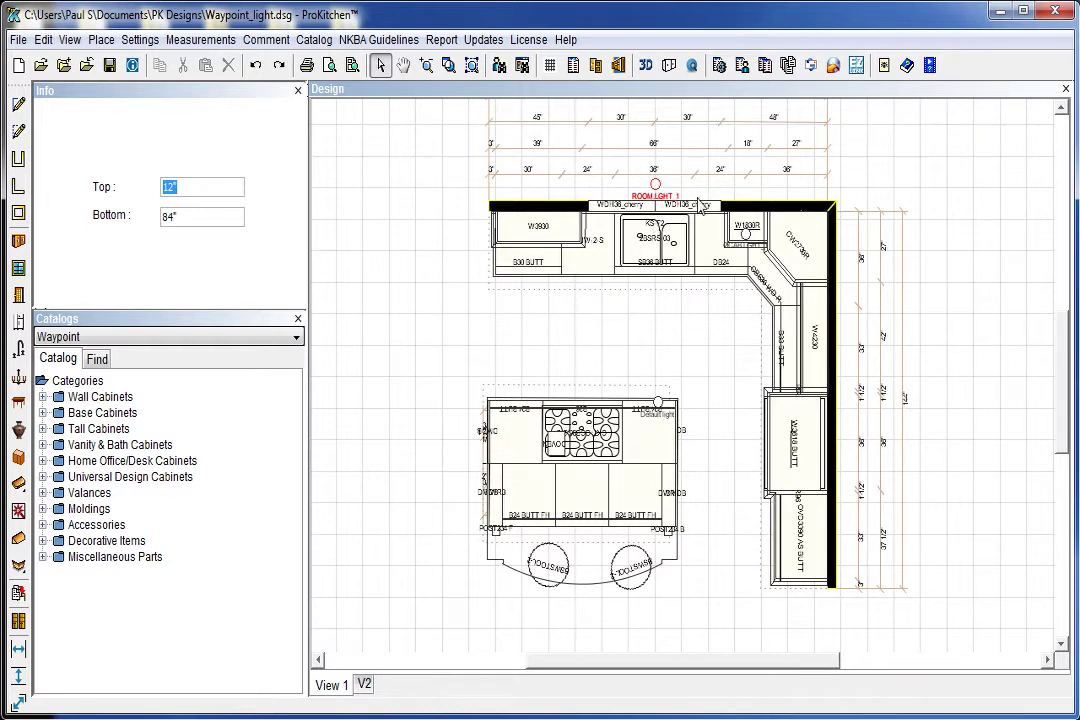
pyautogui.click(628, 322)
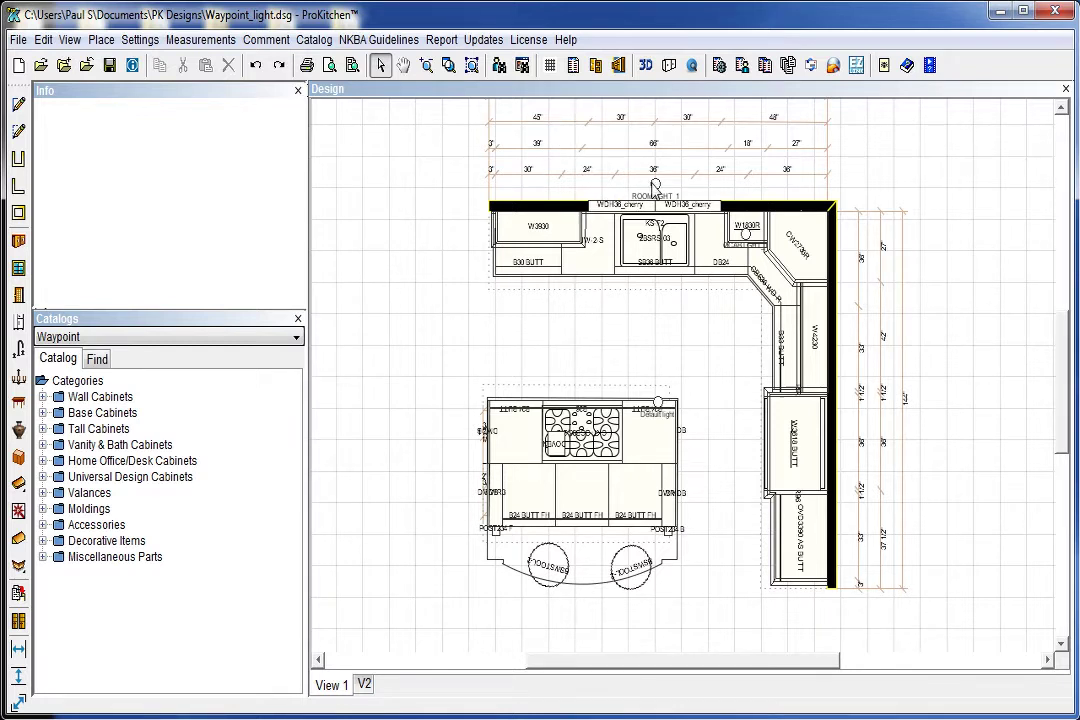
pyautogui.moveTo(652, 188)
pyautogui.mouseDown()
pyautogui.moveTo(580, 188)
pyautogui.moveTo(718, 192)
pyautogui.moveTo(657, 186)
pyautogui.mouseUp()
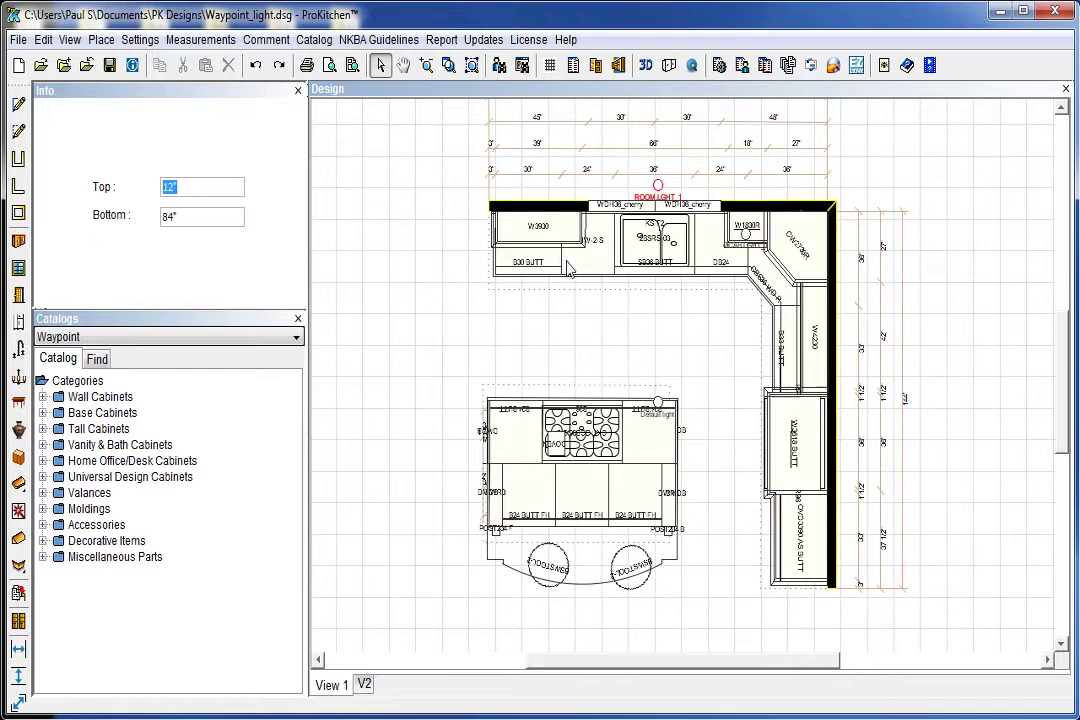
pyautogui.click(520, 318)
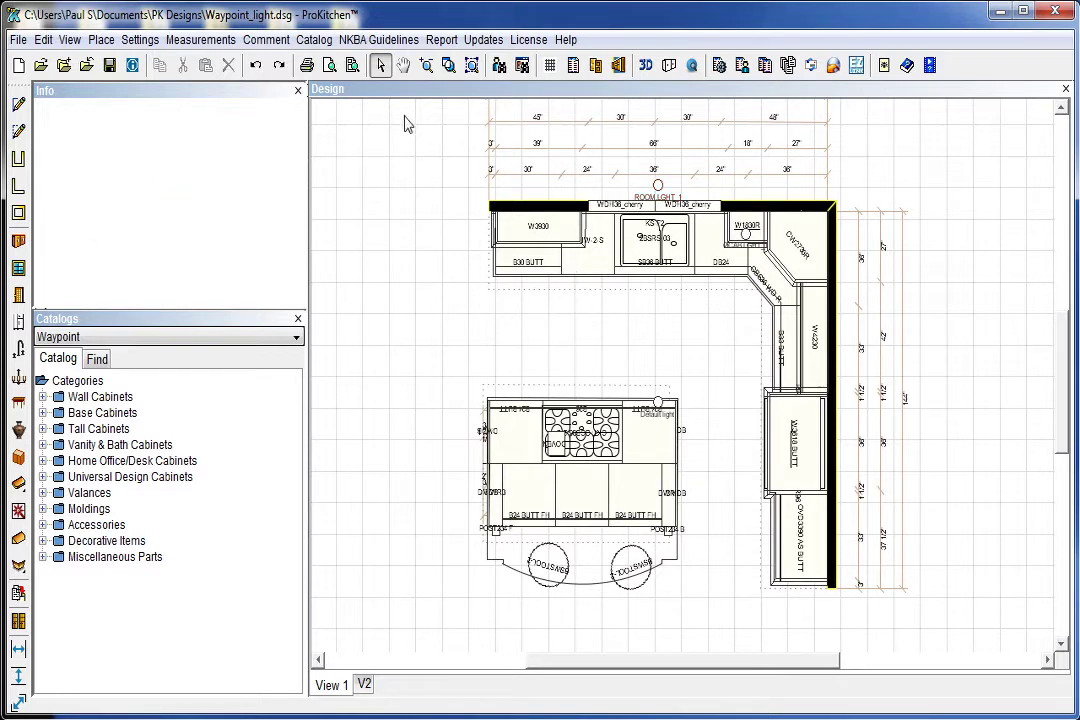
# - Begin a Comment > Add Schematic Line starting at the ROOM LIGHT 1 marker
pyautogui.click(265, 40)
pyautogui.click(272, 105)
pyautogui.click(657, 184)
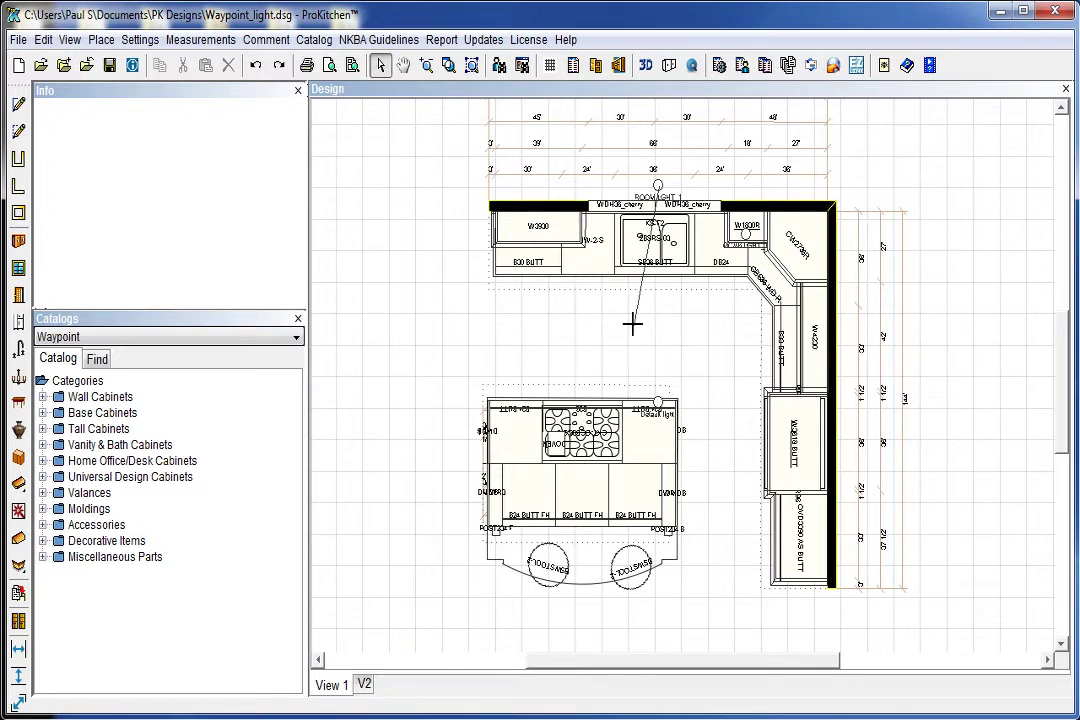
# - Cancel the schematic line and check the island light reads Top 20", Bottom 76"
pyautogui.press('Escape')
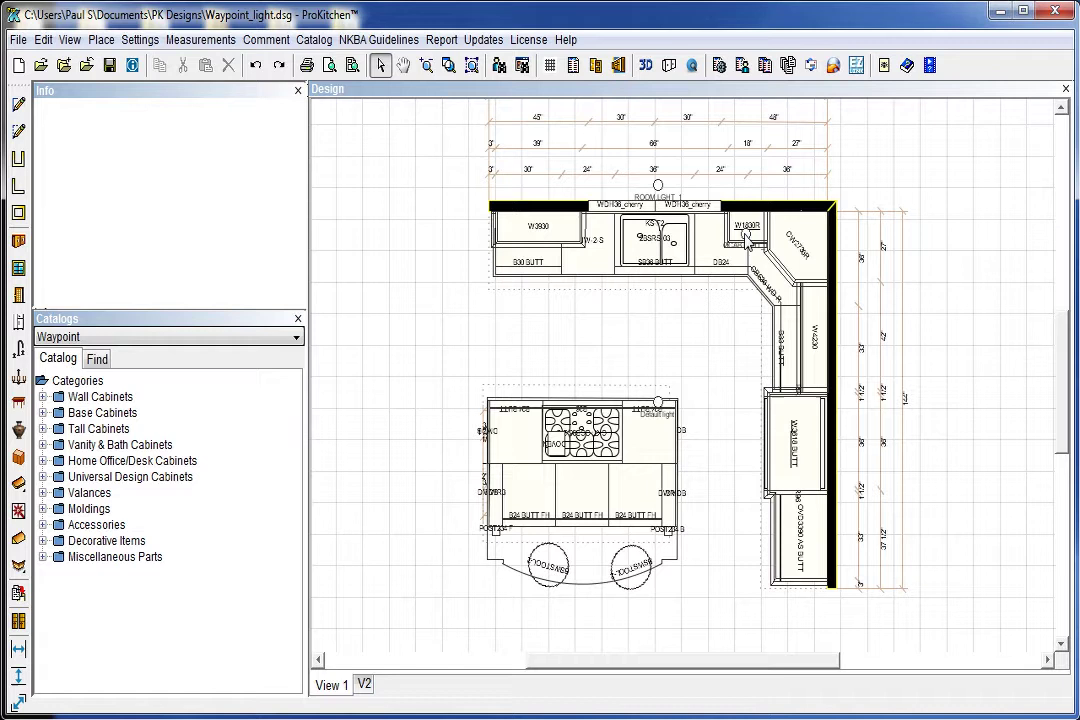
pyautogui.click(656, 402)
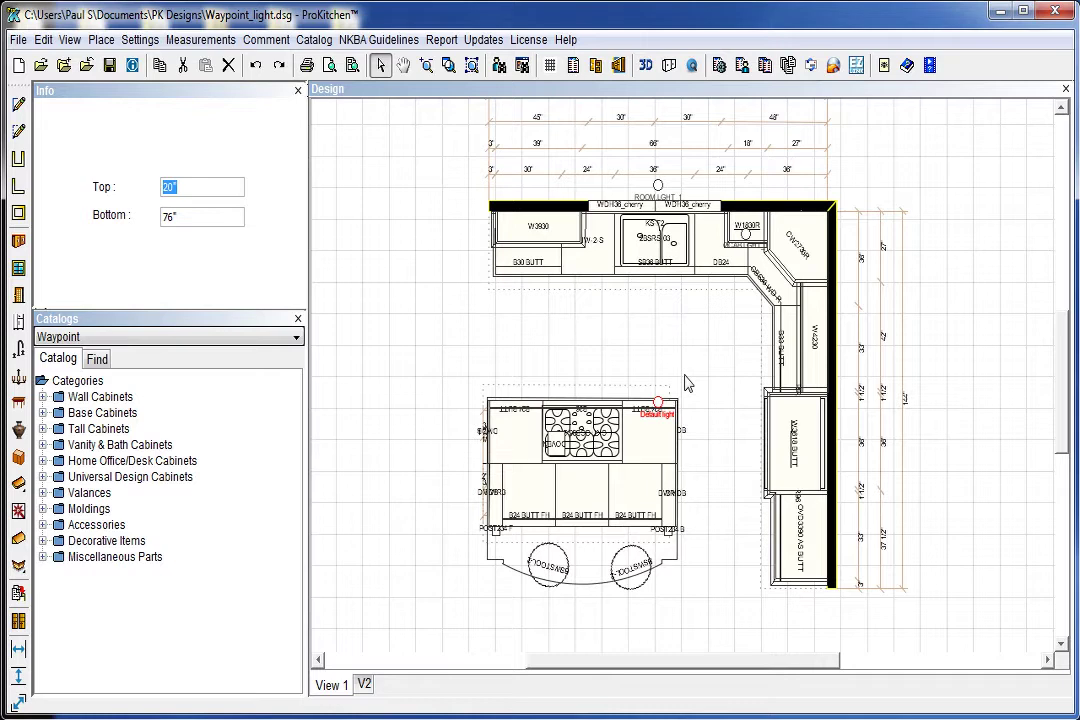
# - Open the kitchen in 3D and orbit to a raised, angled corner view
pyautogui.click(646, 66)
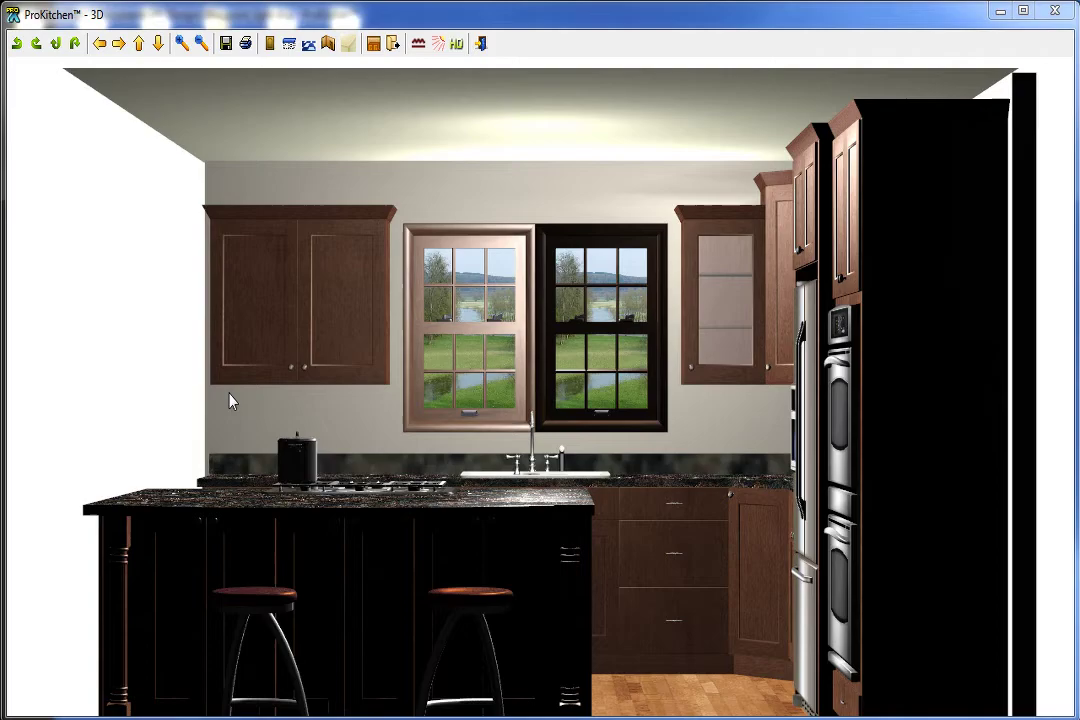
pyautogui.moveTo(229, 361); pyautogui.dragTo(556, 351)
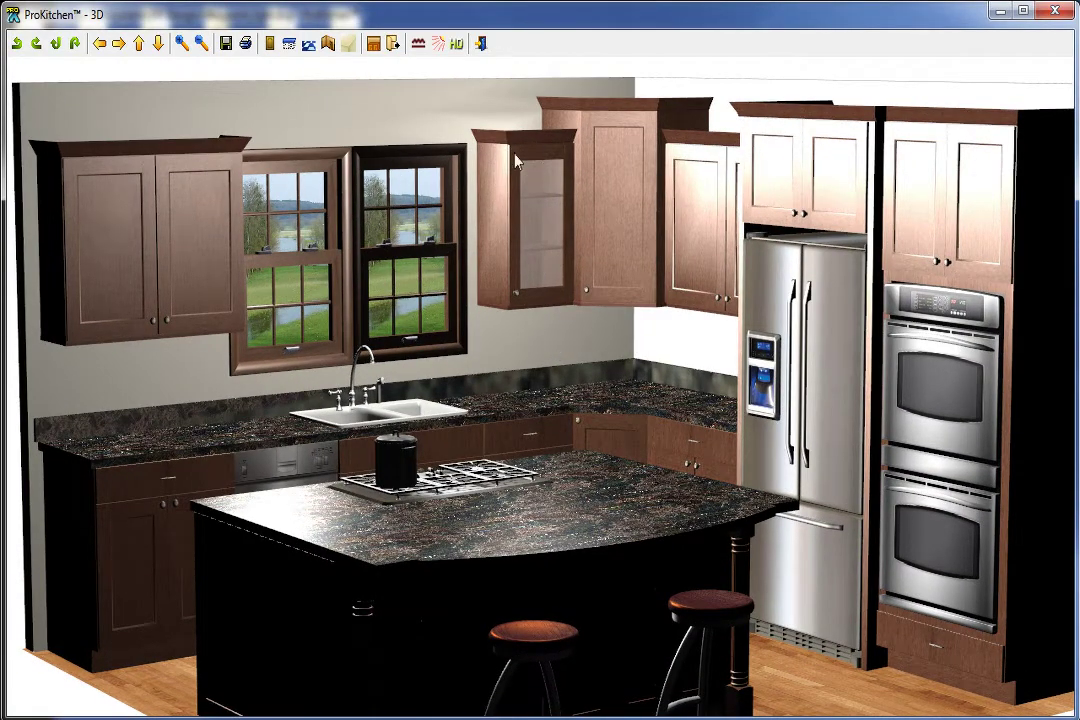
pyautogui.moveTo(515, 390); pyautogui.dragTo(535, 472)
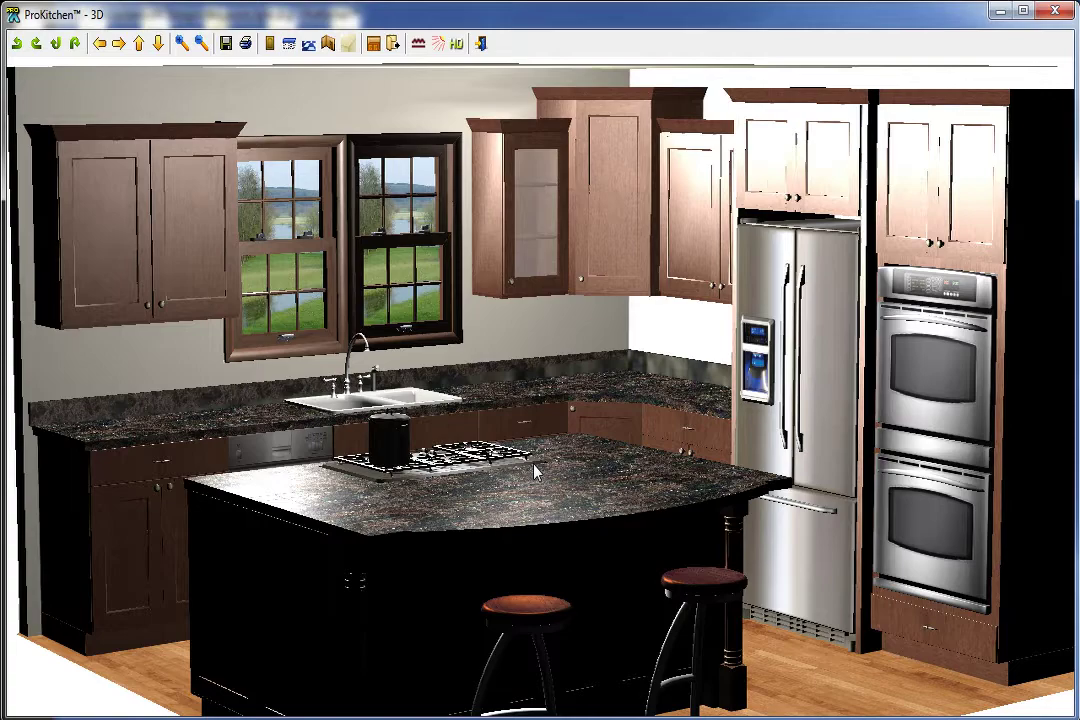
pyautogui.moveTo(535, 472); pyautogui.dragTo(520, 470)
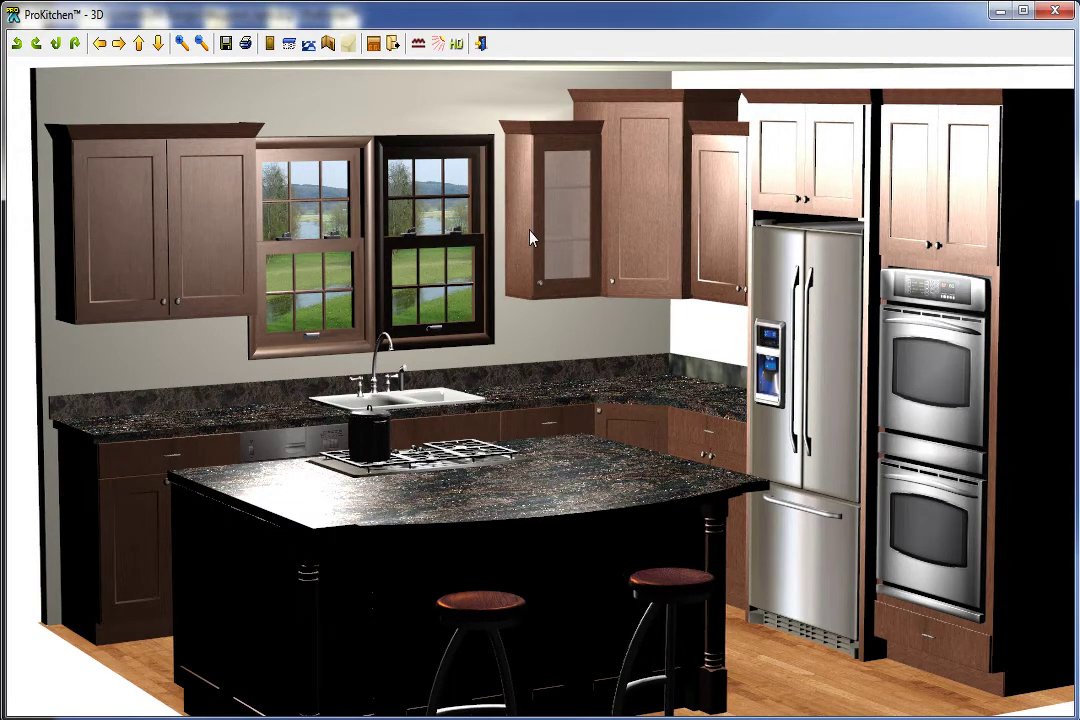
pyautogui.moveTo(530, 237)
pyautogui.mouseDown()
pyautogui.moveTo(533, 330)
pyautogui.moveTo(533, 245)
pyautogui.mouseUp()
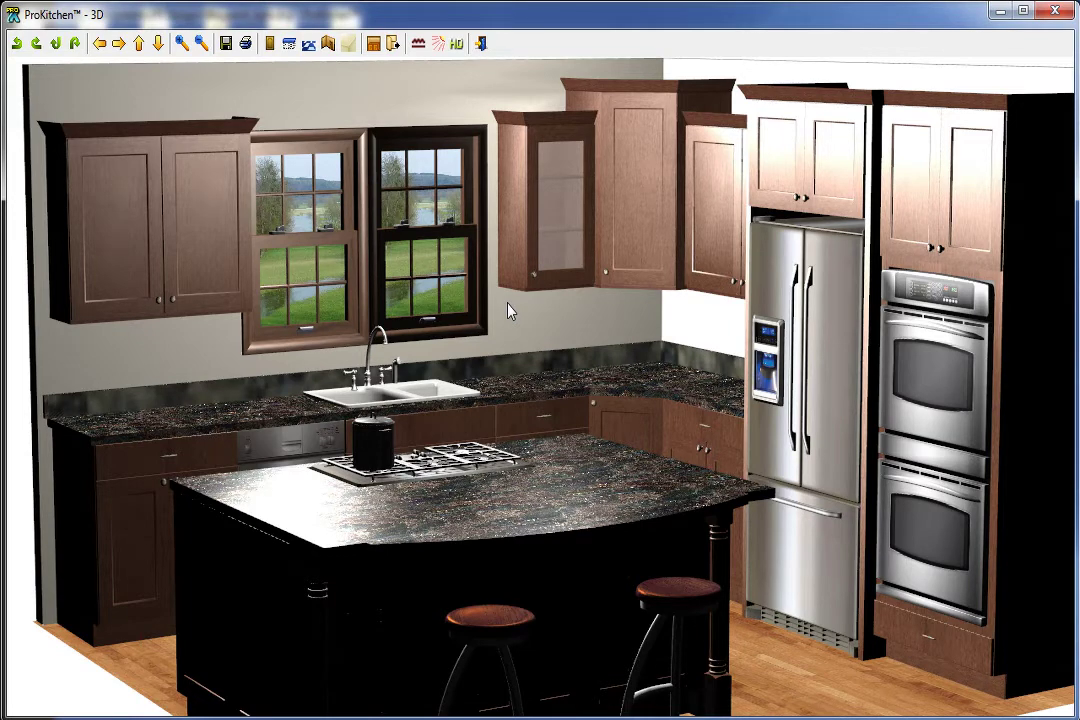
pyautogui.moveTo(575, 362); pyautogui.dragTo(579, 321)
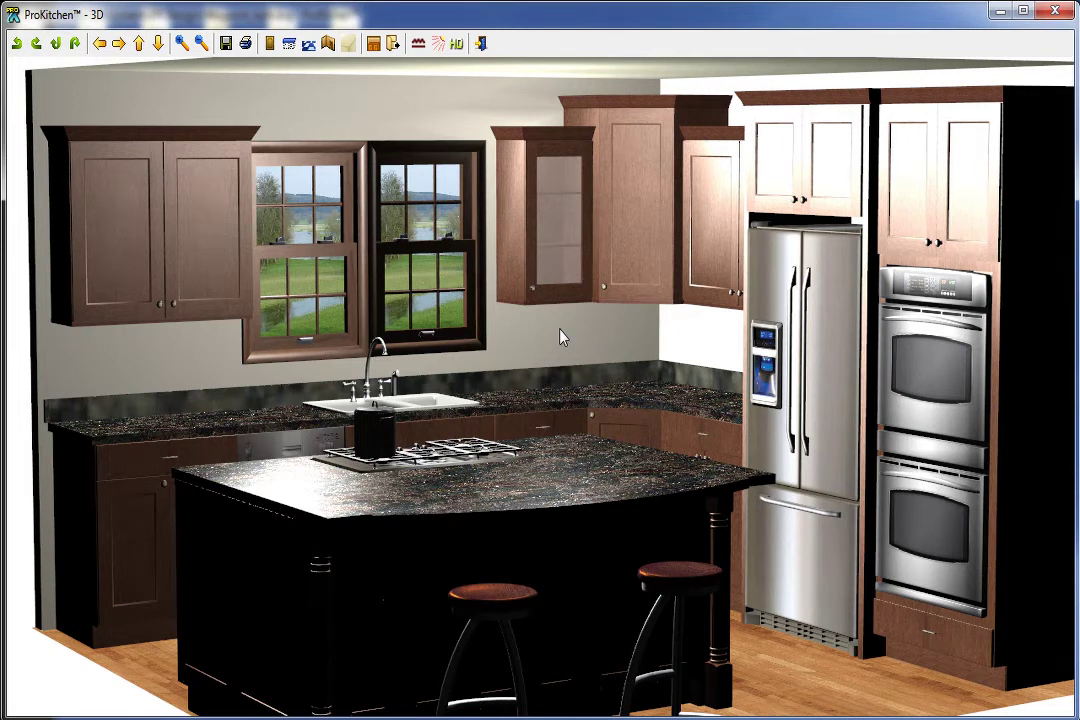
# - Zoom in to frame the island with cooktop, the sink windows and the refrigerator
pyautogui.click(289, 43)
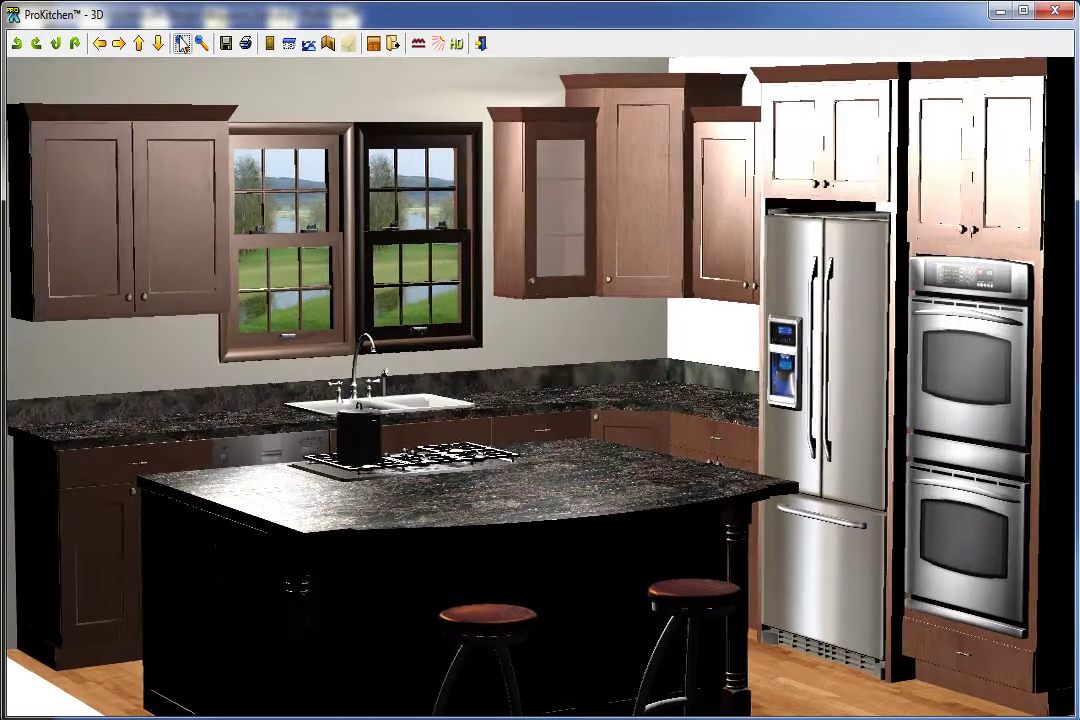
pyautogui.click(183, 43)
pyautogui.click(183, 43)
pyautogui.click(183, 43)
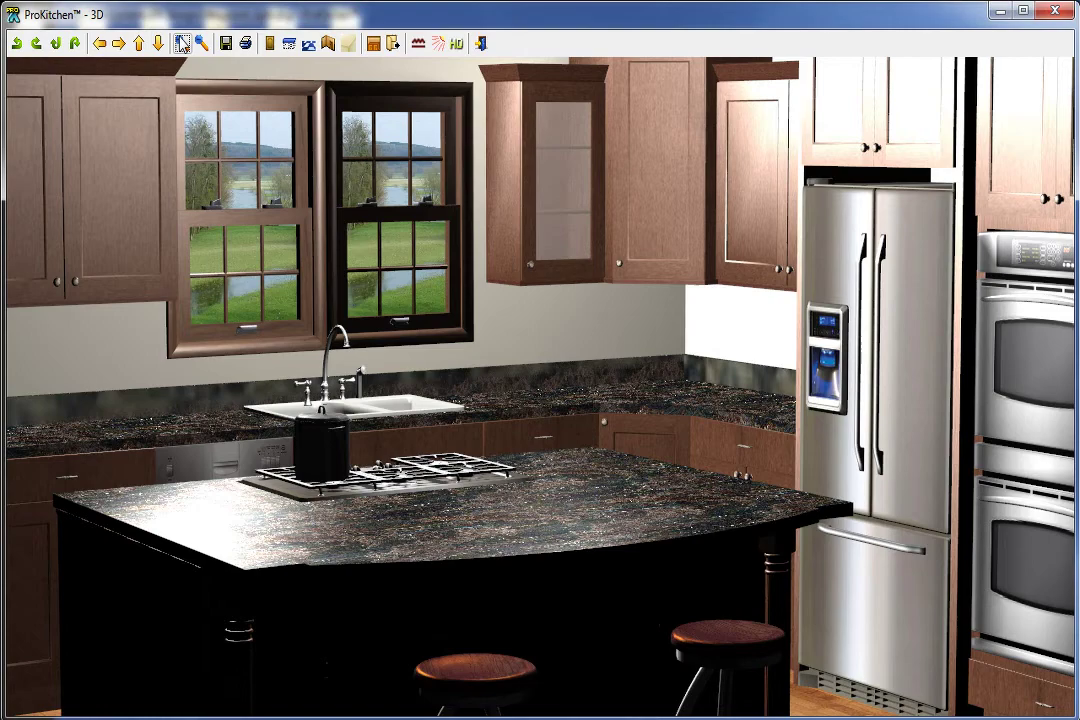
pyautogui.click(183, 43)
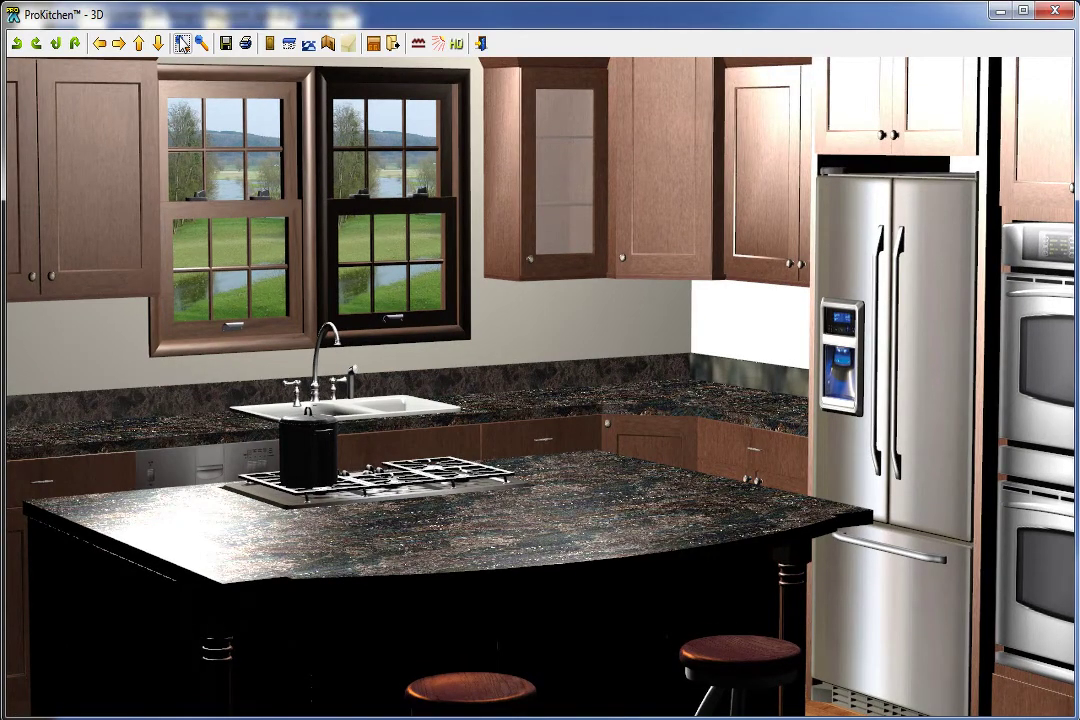
pyautogui.click(183, 43)
pyautogui.click(183, 43)
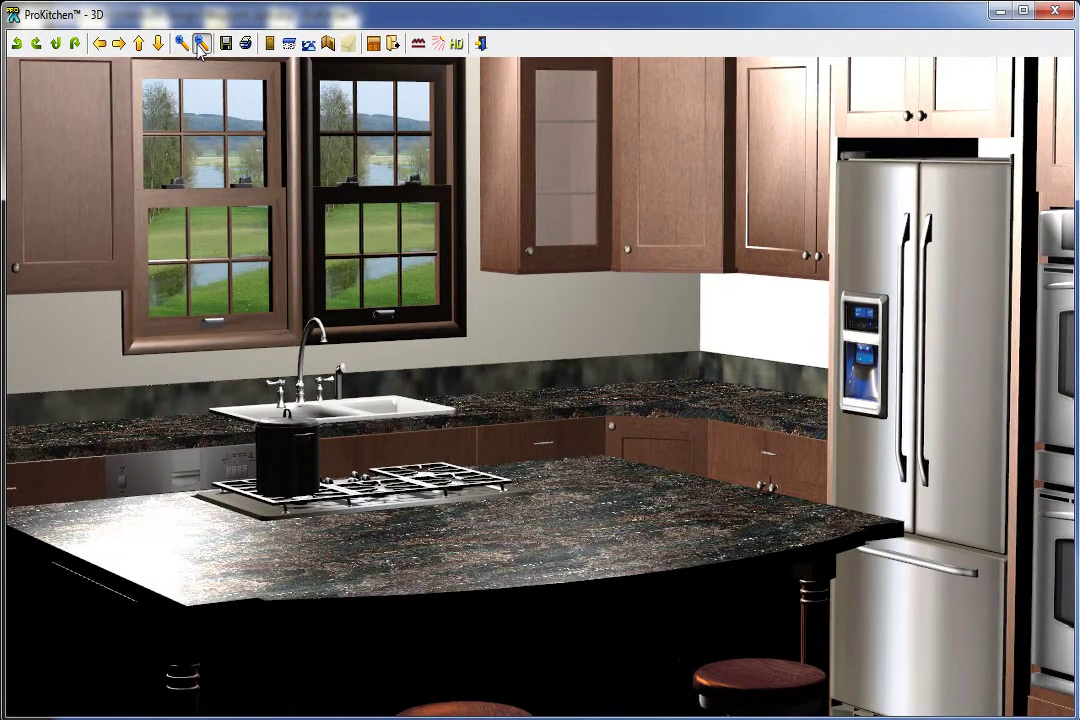
pyautogui.click(201, 43)
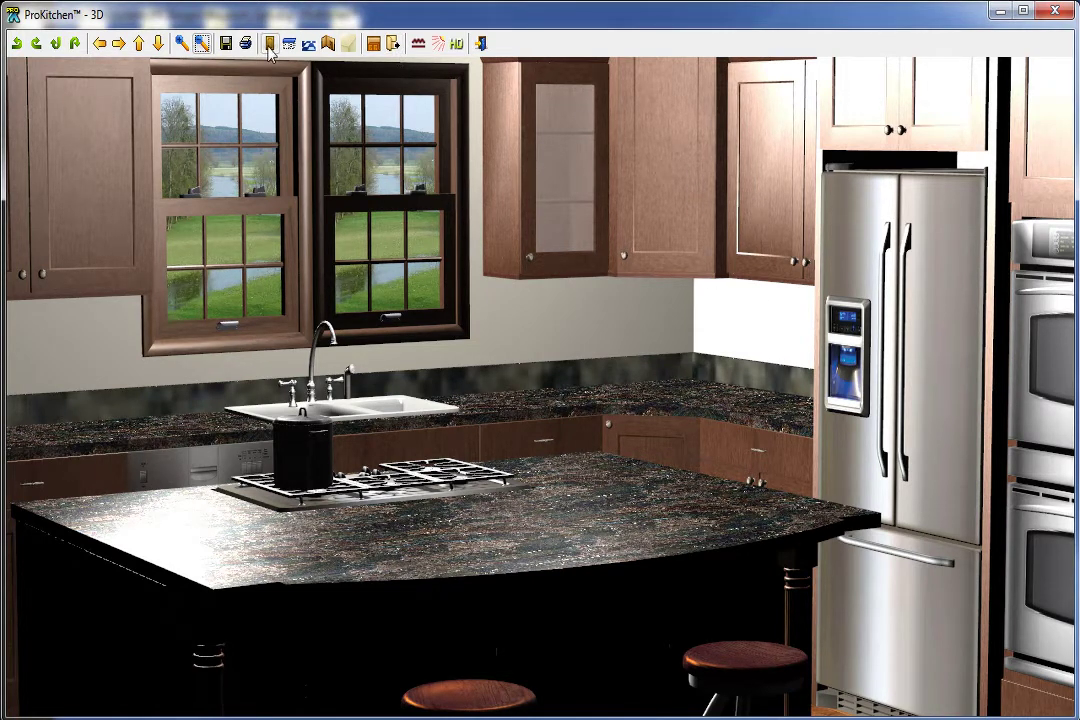
pyautogui.click(456, 48)
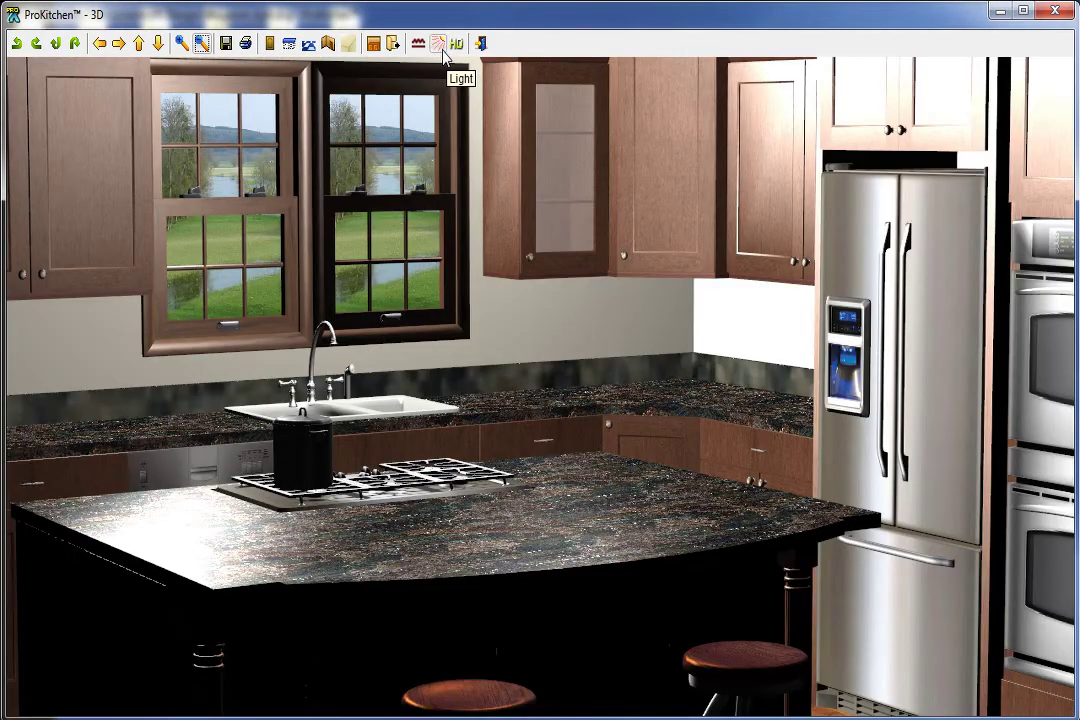
pyautogui.click(444, 54)
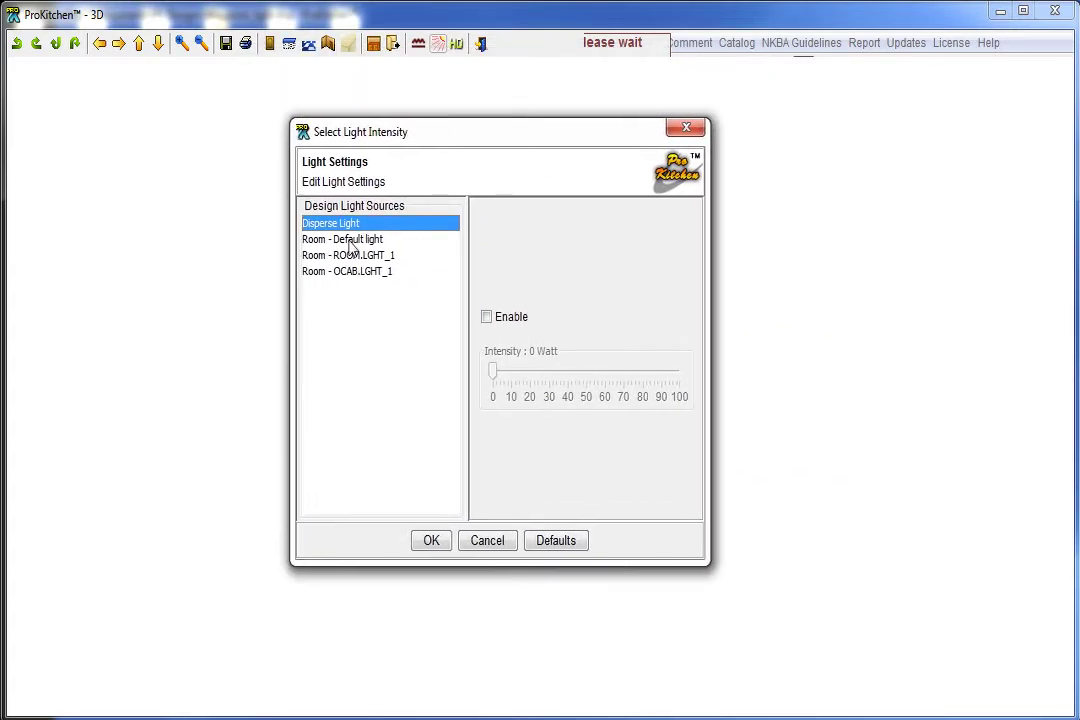
pyautogui.click(351, 244)
pyautogui.click(351, 257)
pyautogui.click(357, 274)
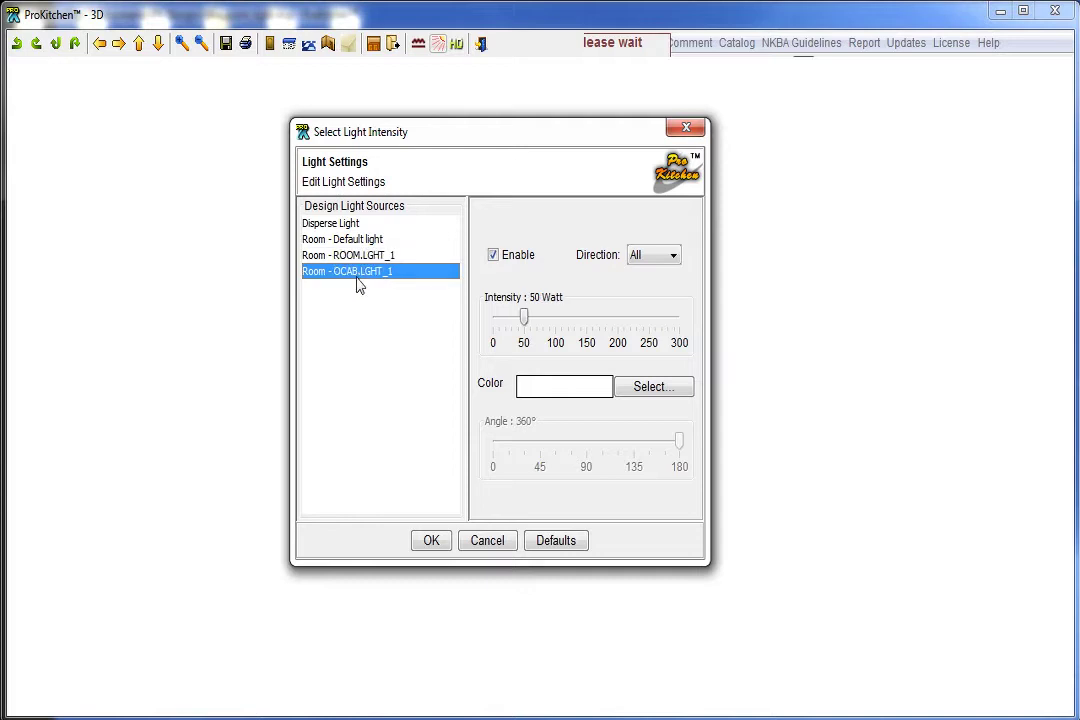
pyautogui.click(356, 256)
pyautogui.click(352, 241)
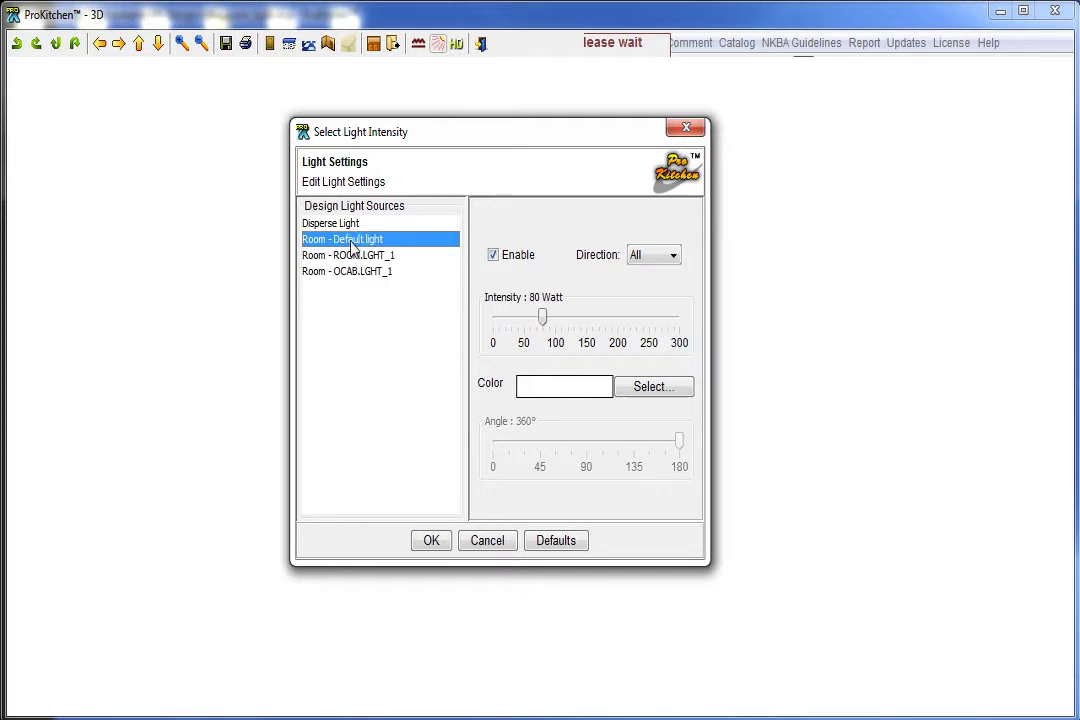
pyautogui.click(356, 256)
pyautogui.click(357, 272)
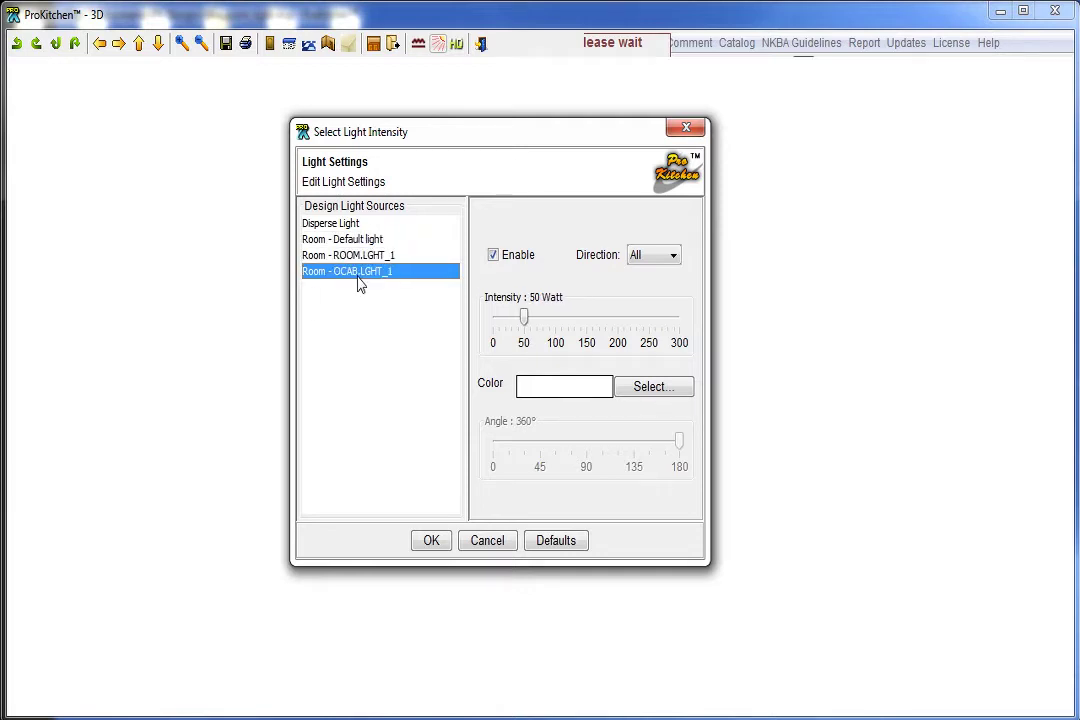
pyautogui.click(356, 241)
pyautogui.click(353, 226)
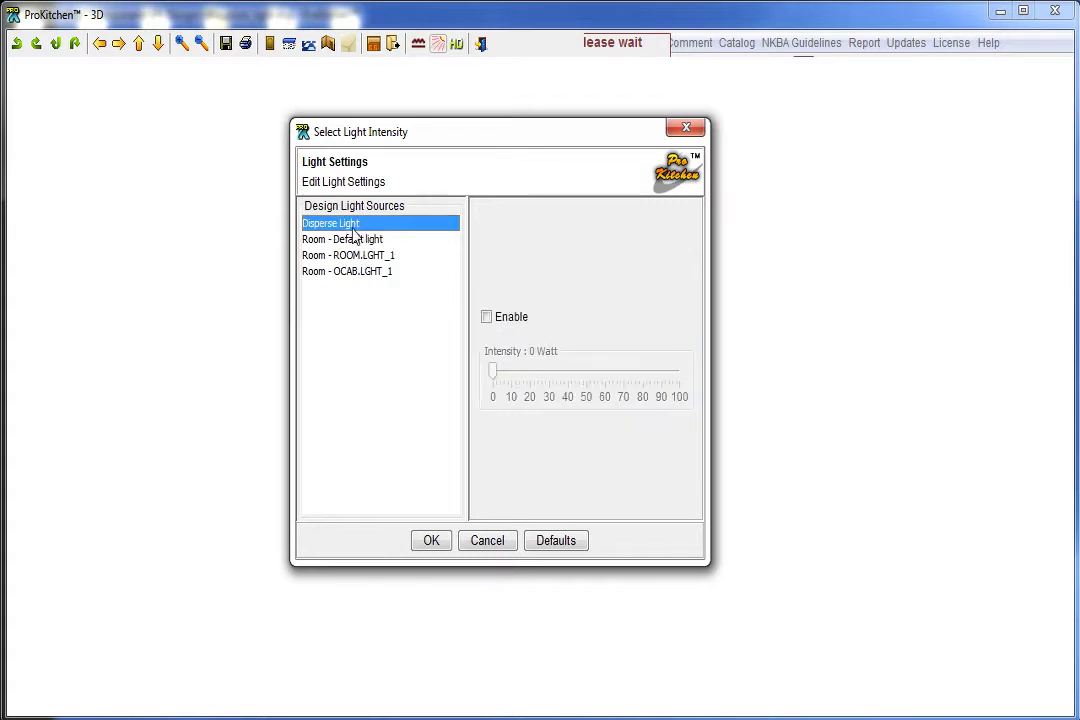
pyautogui.click(355, 239)
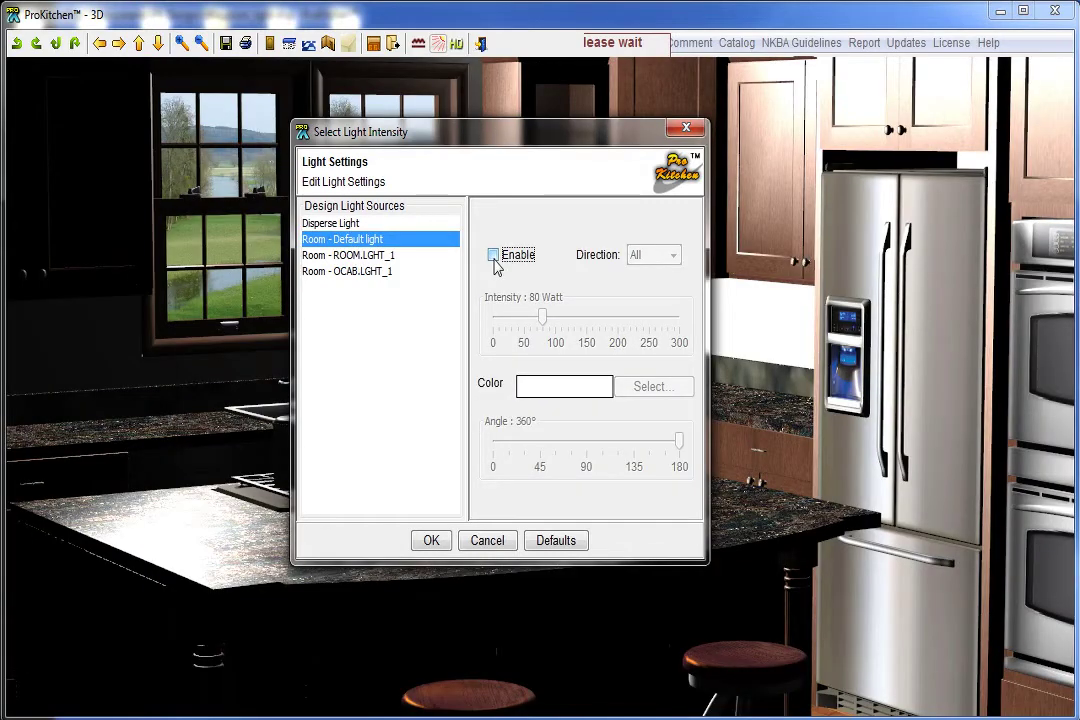
pyautogui.click(493, 256)
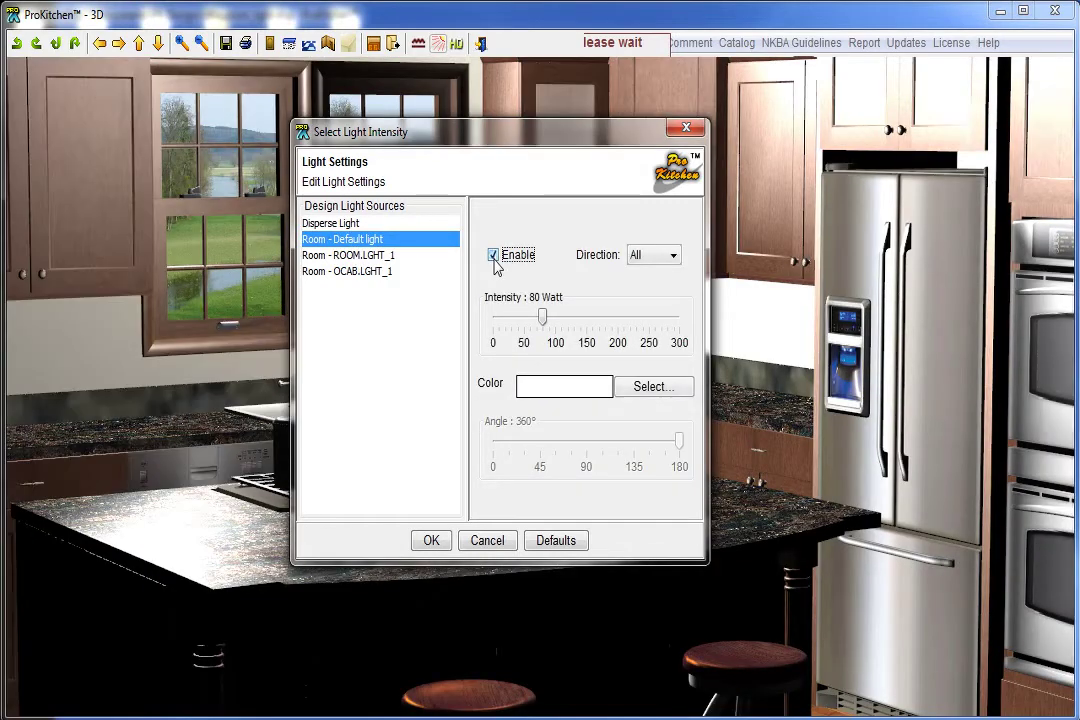
pyautogui.click(384, 256)
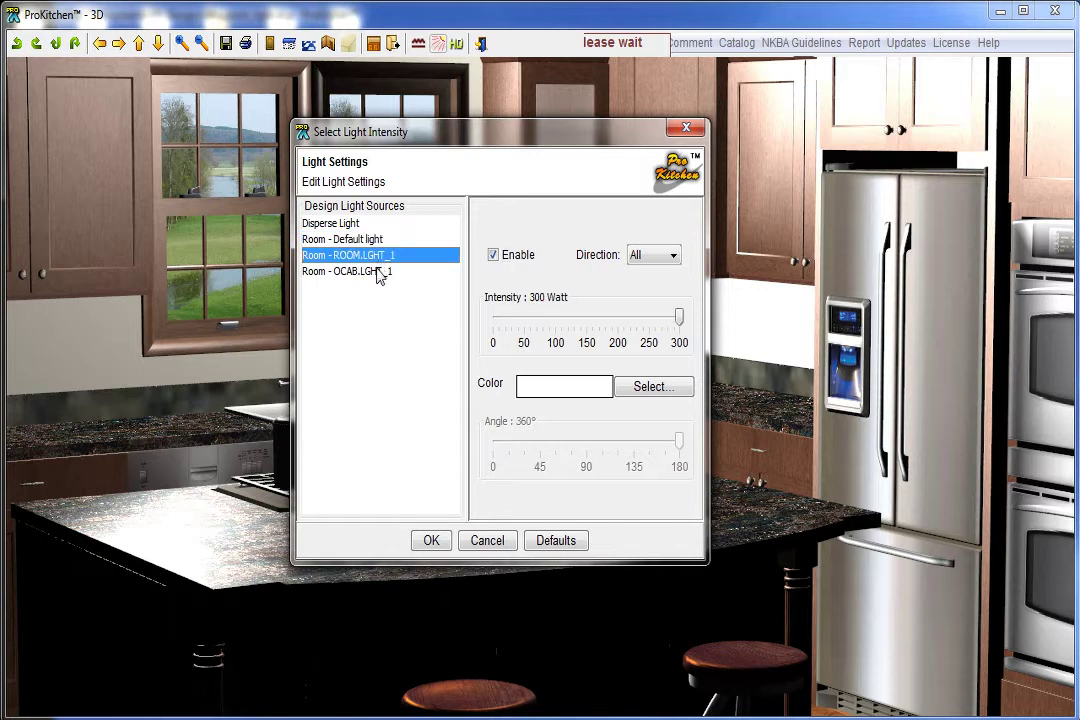
pyautogui.click(380, 274)
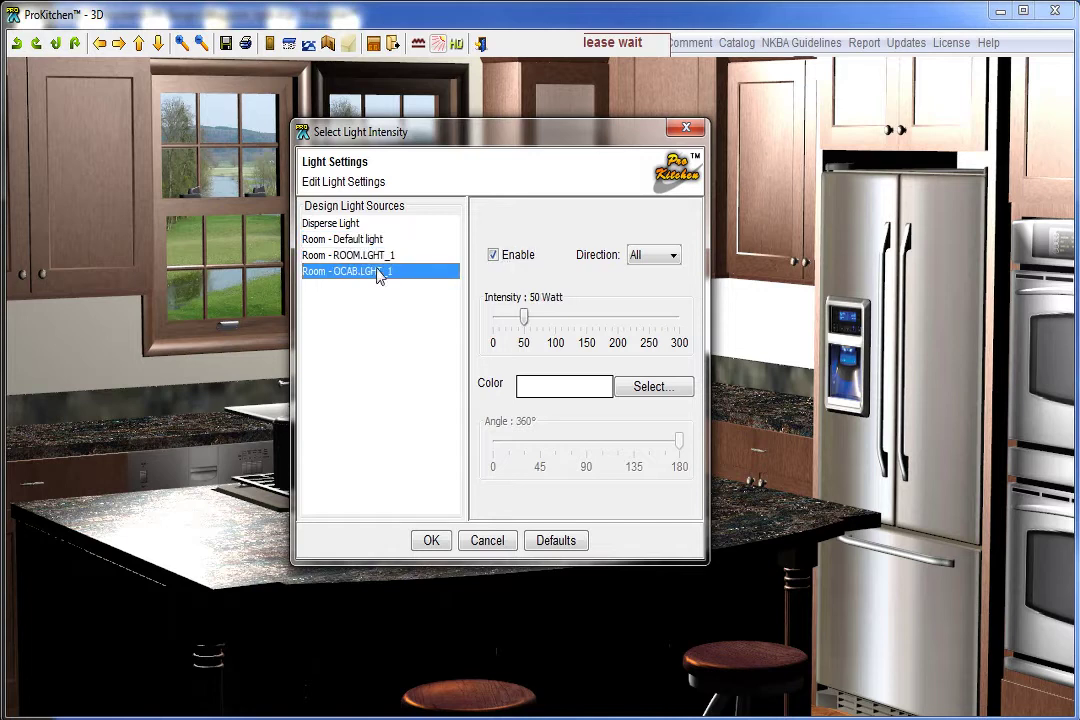
pyautogui.click(431, 540)
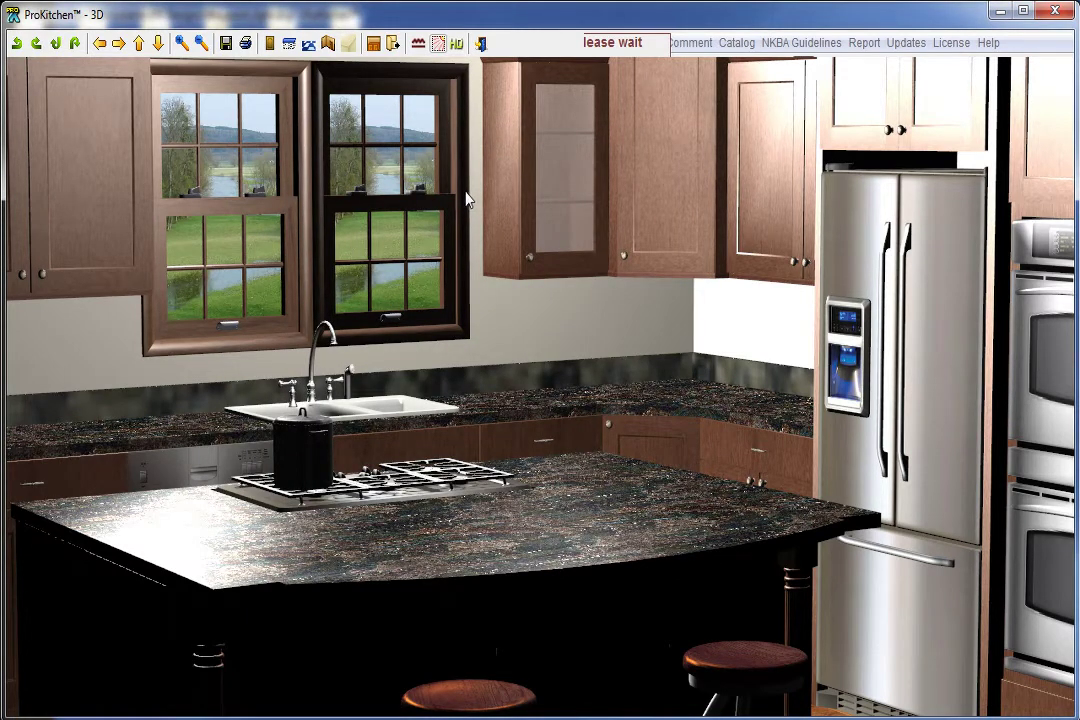
# - Start an 800x600 photo-realistic Light and Shadow render of the kitchen
pyautogui.click(457, 50)
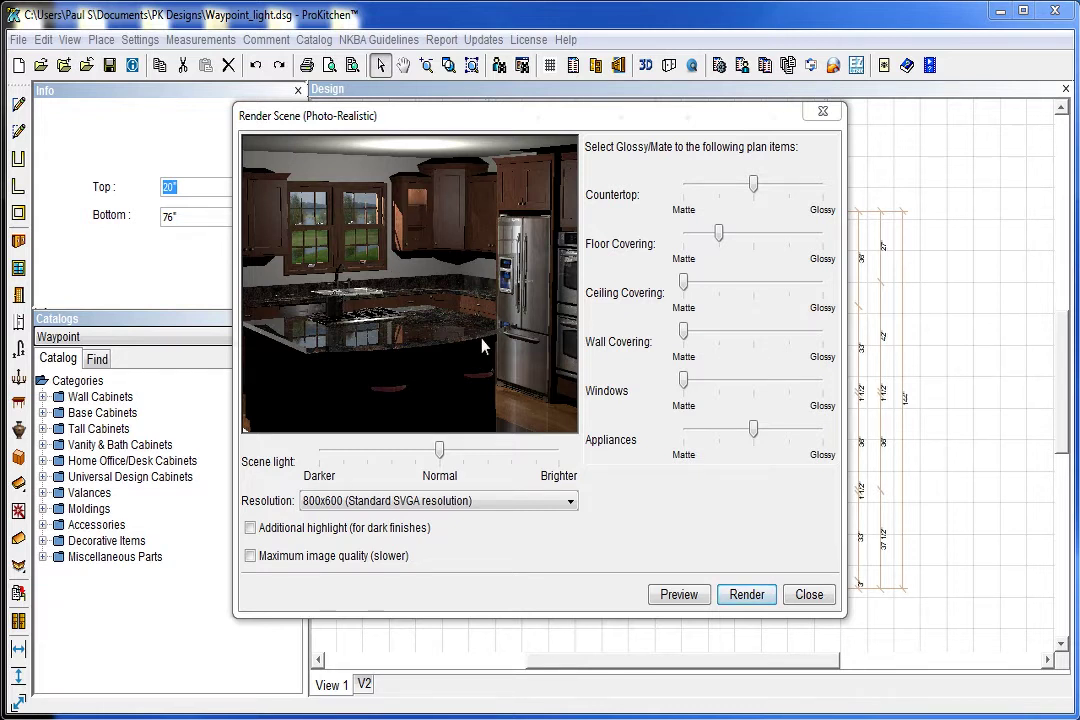
pyautogui.click(747, 596)
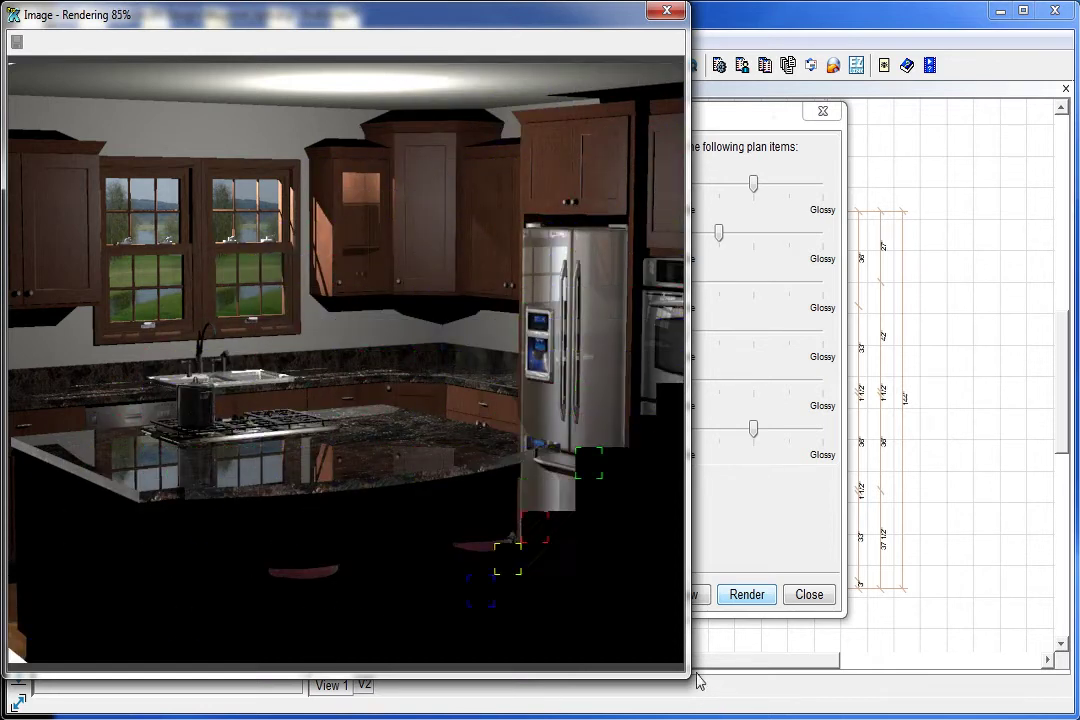
# - Enlarge the finished render window to full screen, showing daylit windows, granite island and refrigerator
pyautogui.moveTo(687, 669); pyautogui.dragTo(1076, 716)
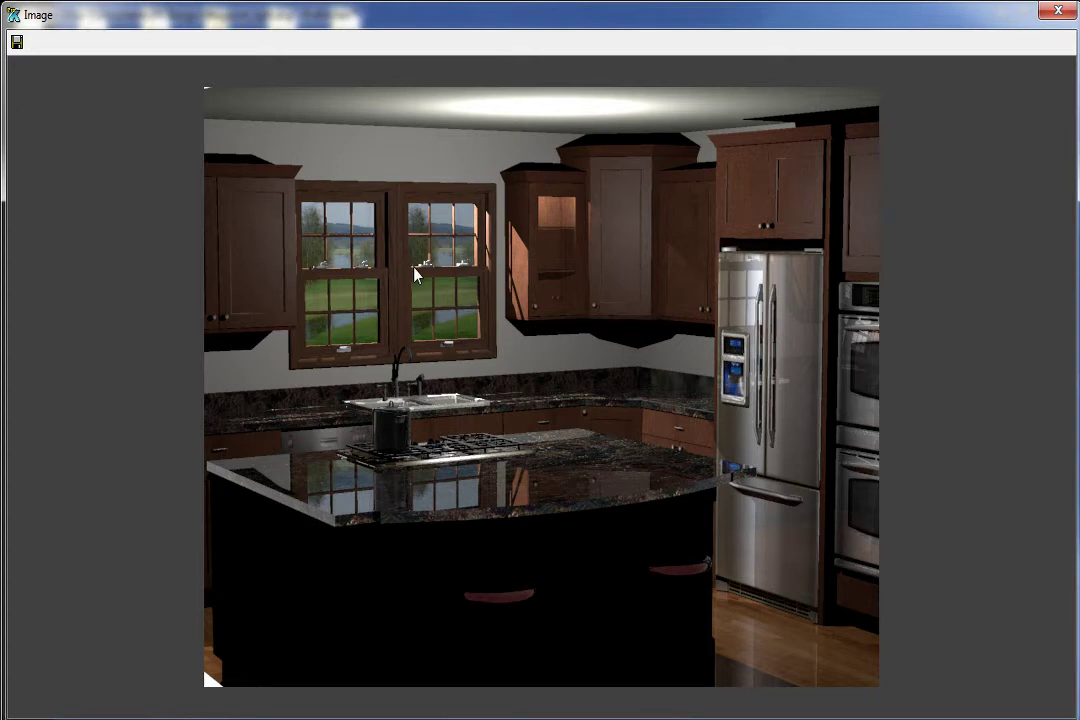
# - Close the render windows and raise the Room Default light intensity to 101 Watt
pyautogui.click(1057, 11)
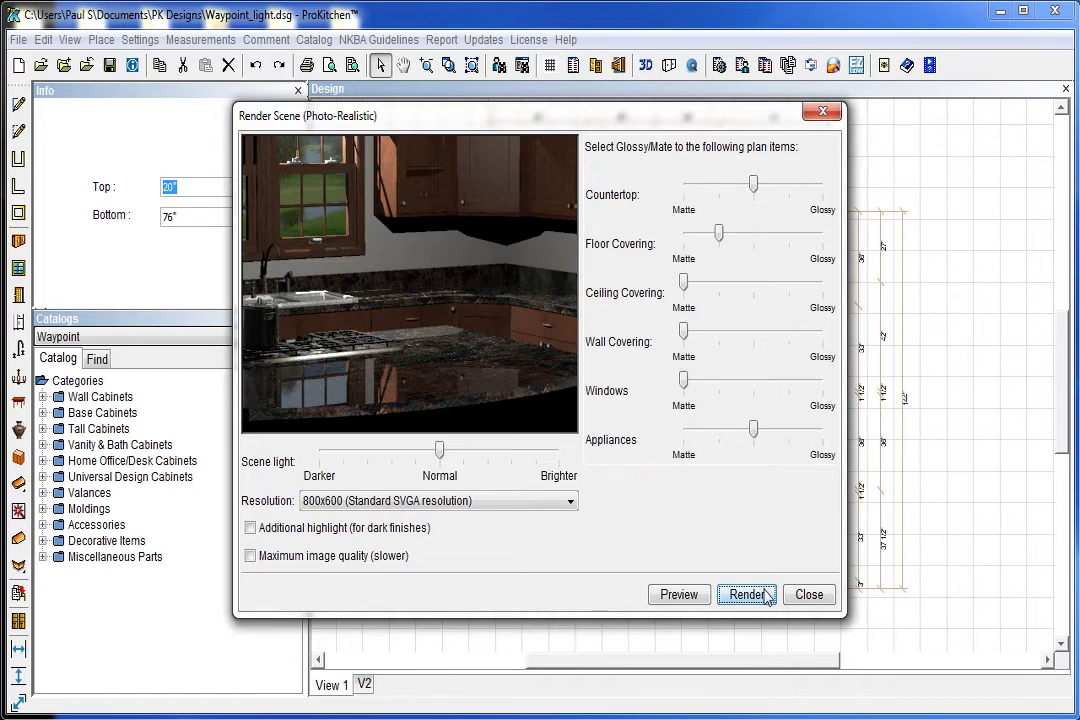
pyautogui.click(798, 599)
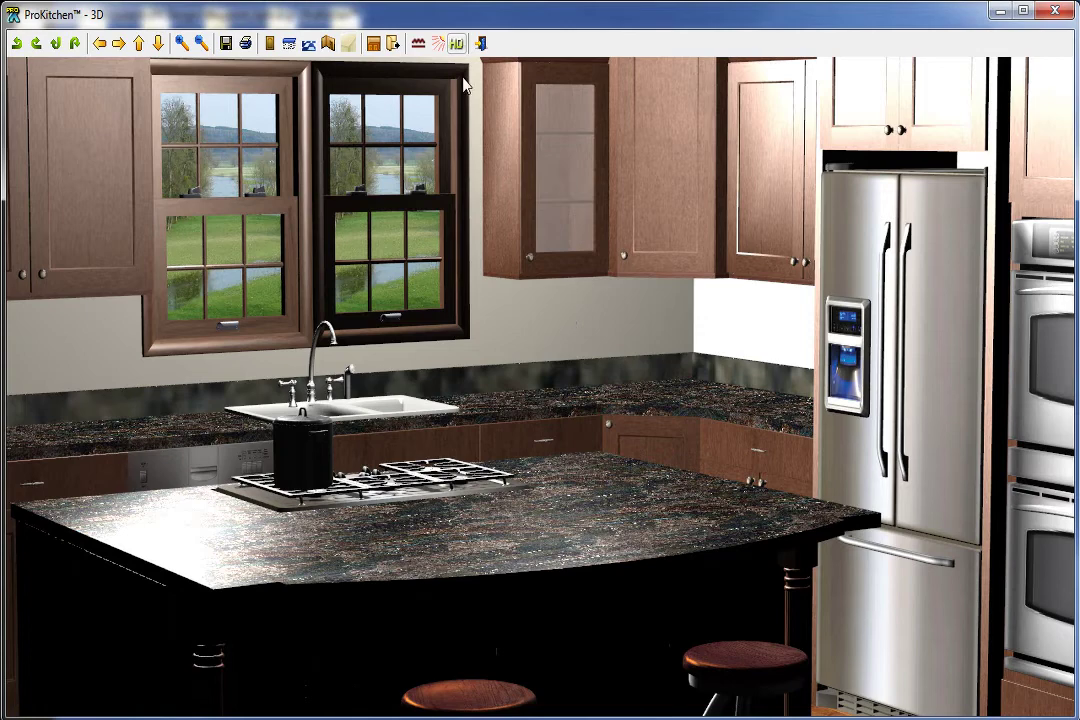
pyautogui.click(440, 44)
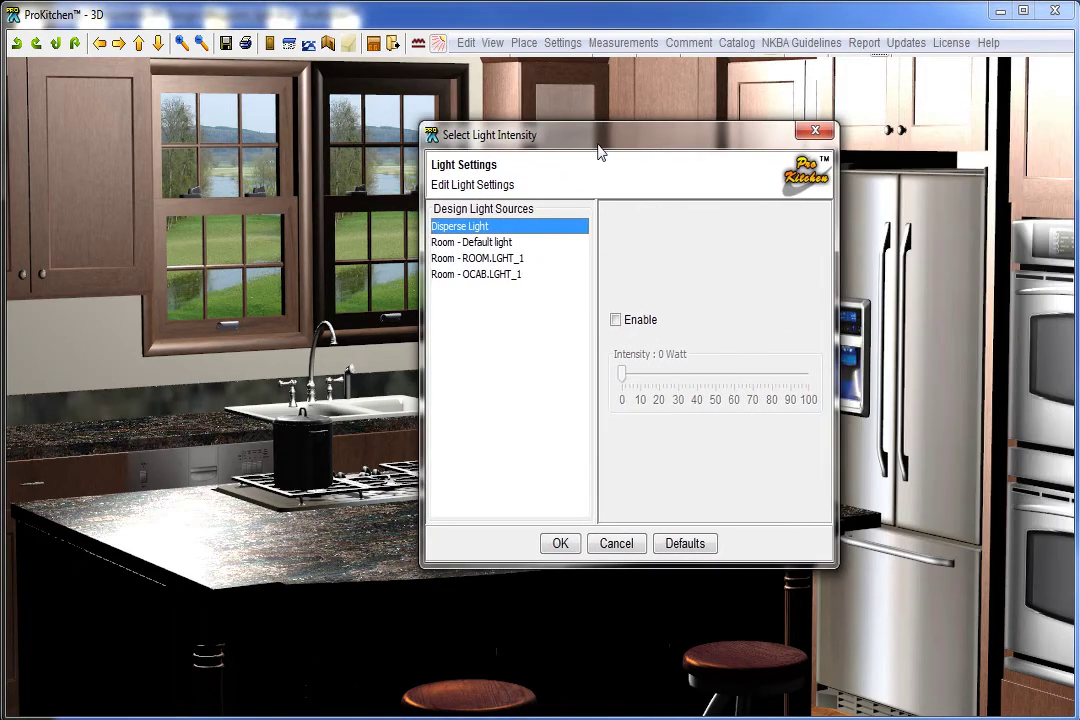
pyautogui.click(463, 243)
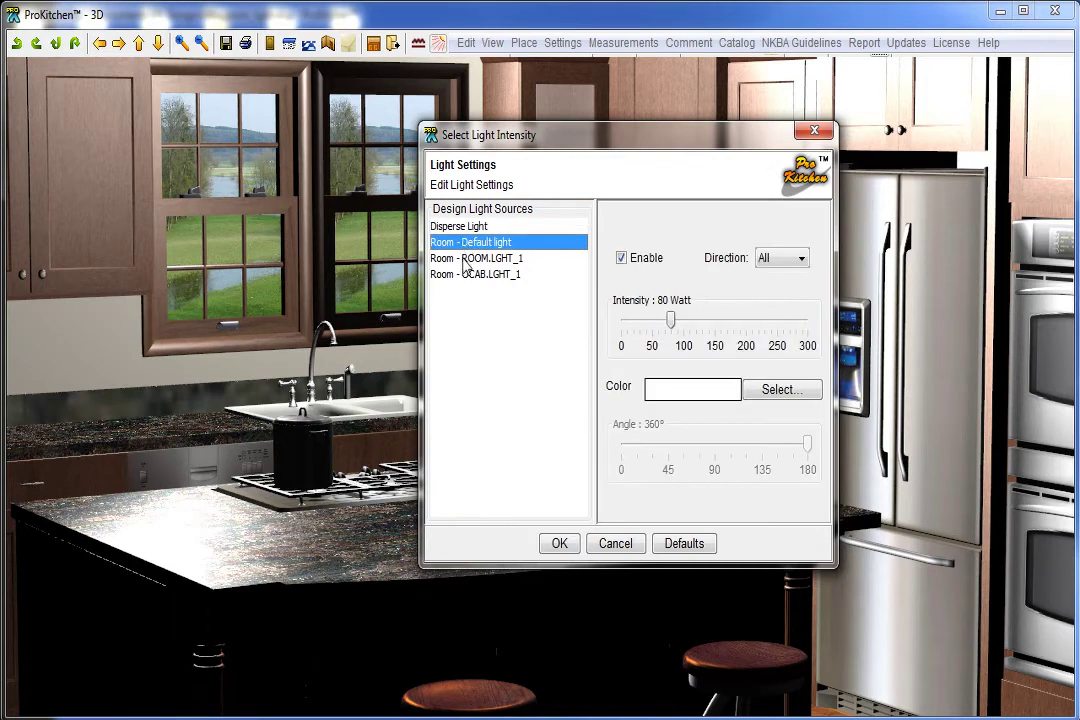
pyautogui.click(464, 254)
pyautogui.click(464, 243)
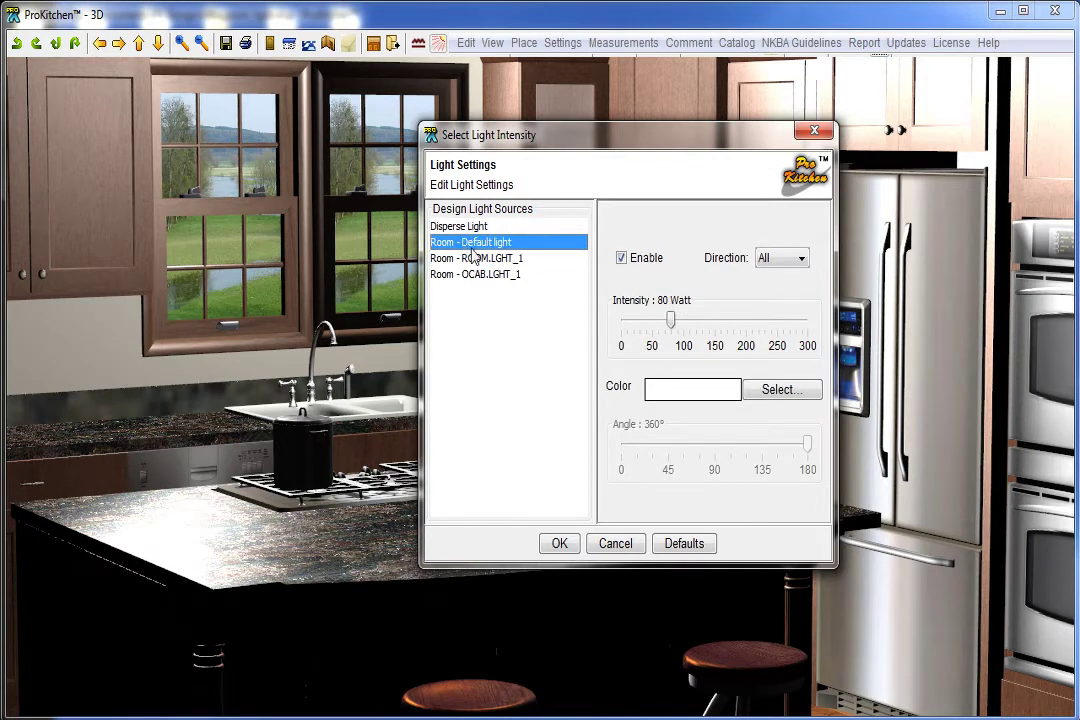
pyautogui.click(678, 322)
pyautogui.moveTo(678, 322); pyautogui.dragTo(684, 326)
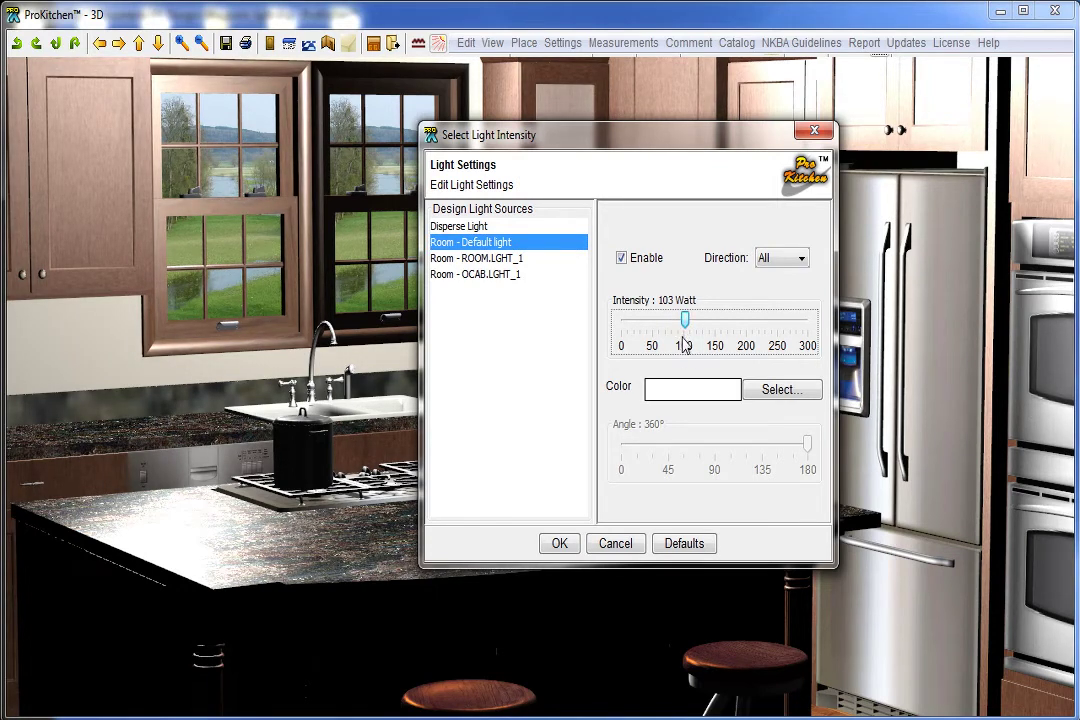
pyautogui.moveTo(684, 326); pyautogui.dragTo(685, 328)
pyautogui.click(559, 544)
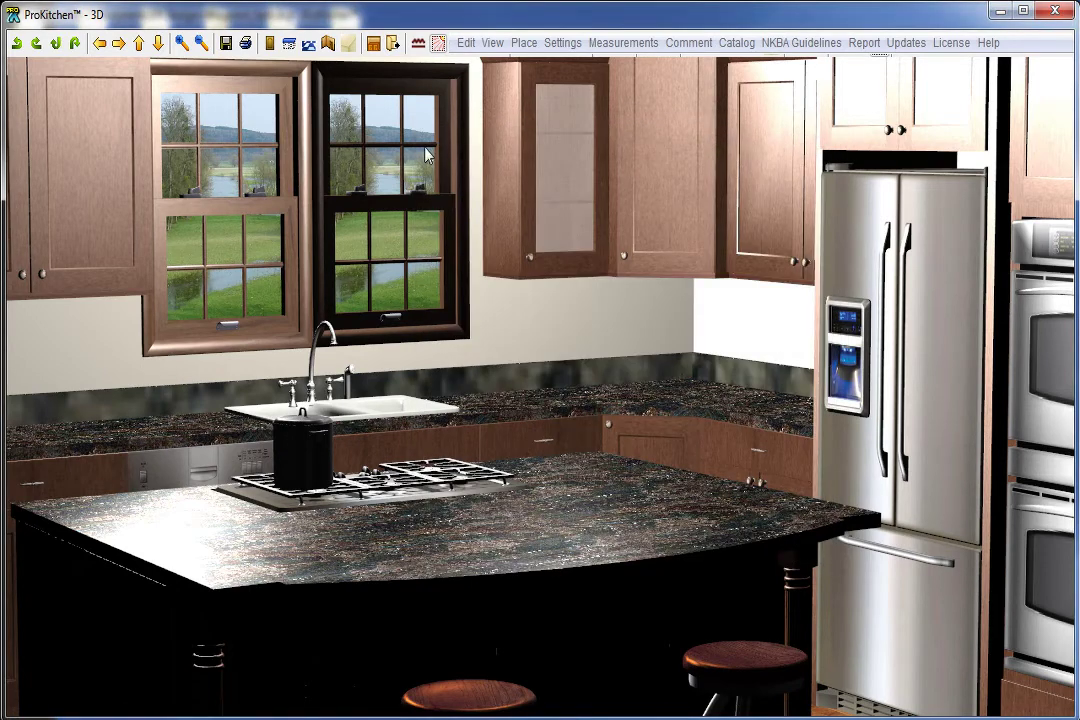
# - Push the Scene light slider slightly above Normal and render a new HD kitchen image
pyautogui.click(457, 43)
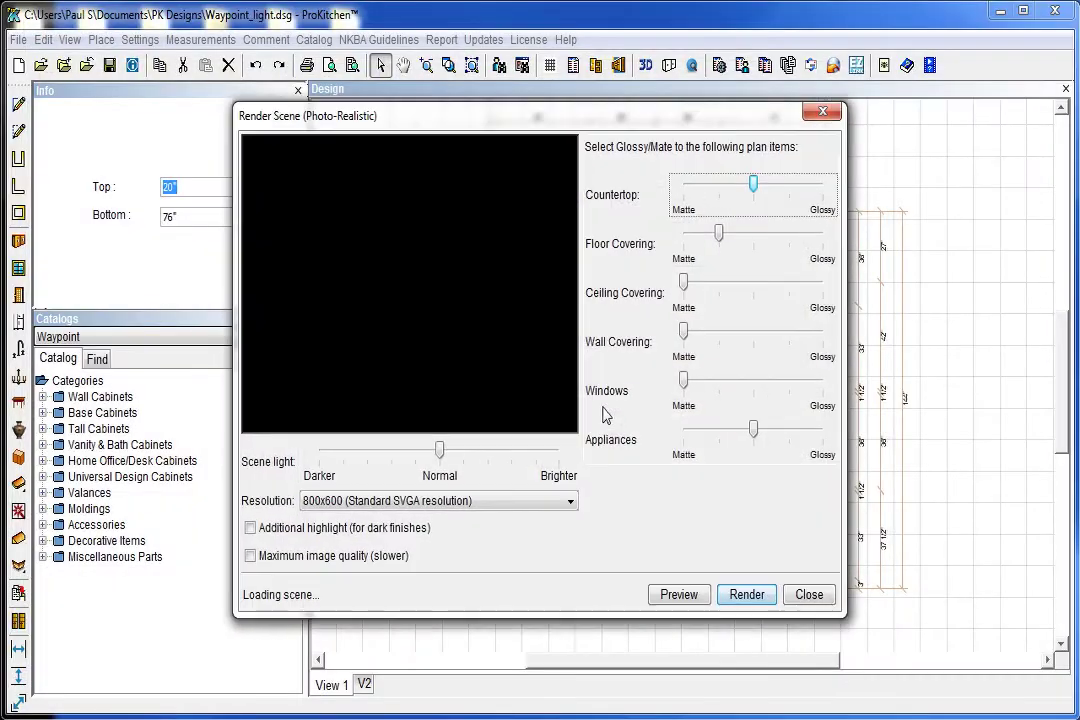
pyautogui.click(765, 596)
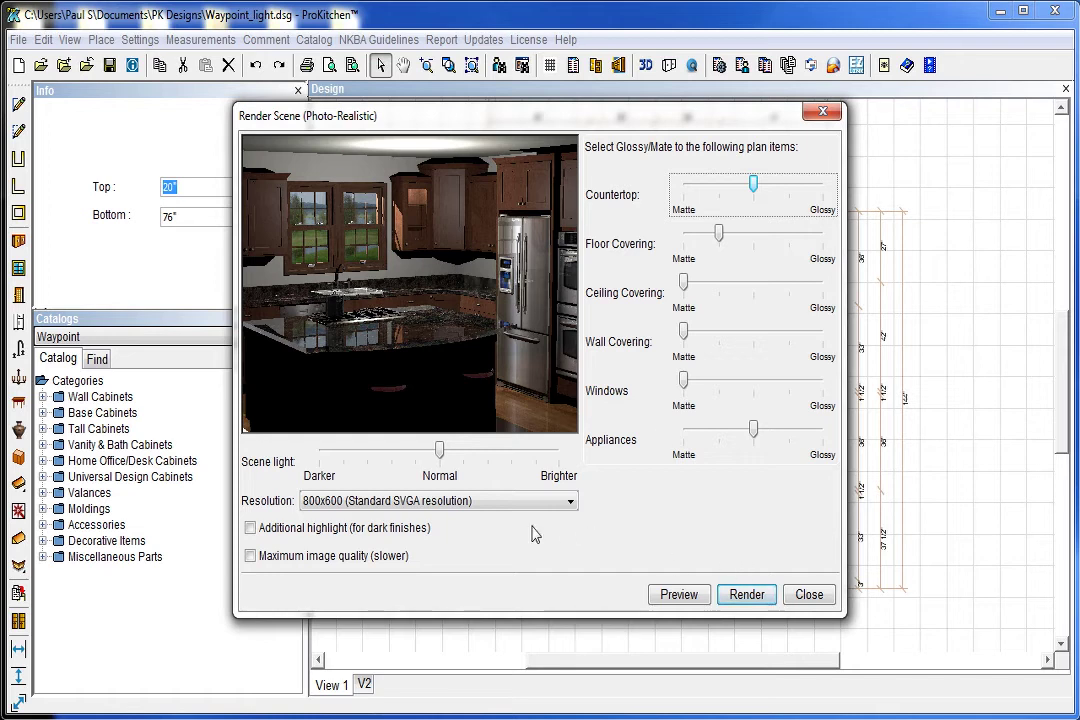
pyautogui.moveTo(439, 450); pyautogui.dragTo(487, 453)
pyautogui.press('Tab')
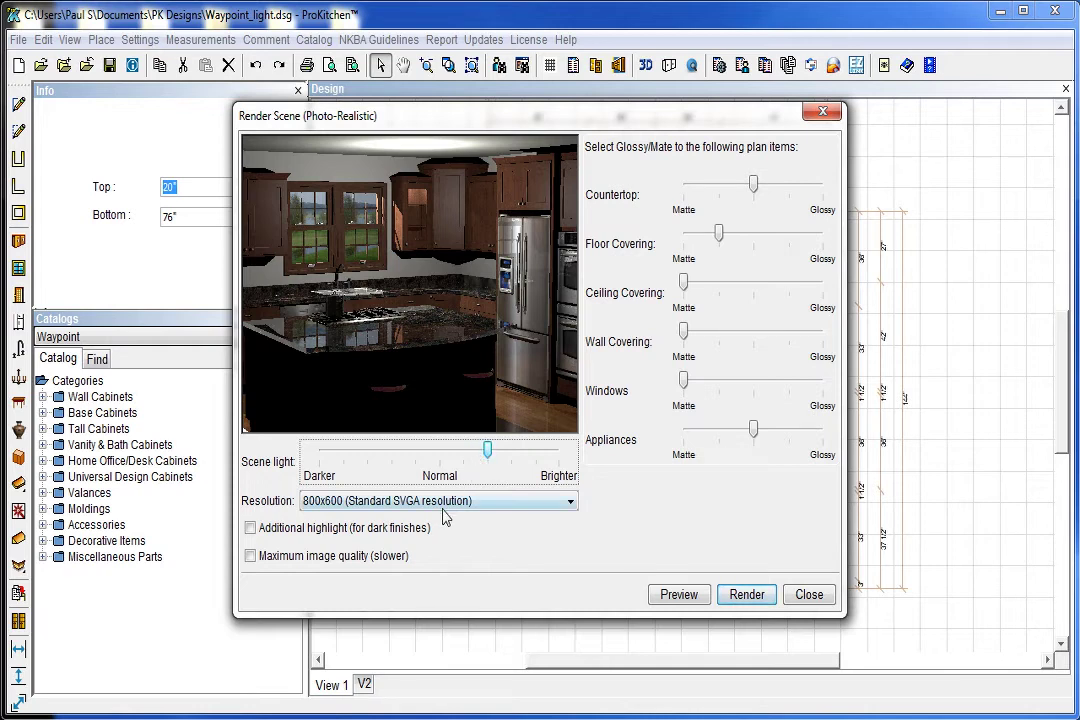
pyautogui.click(747, 595)
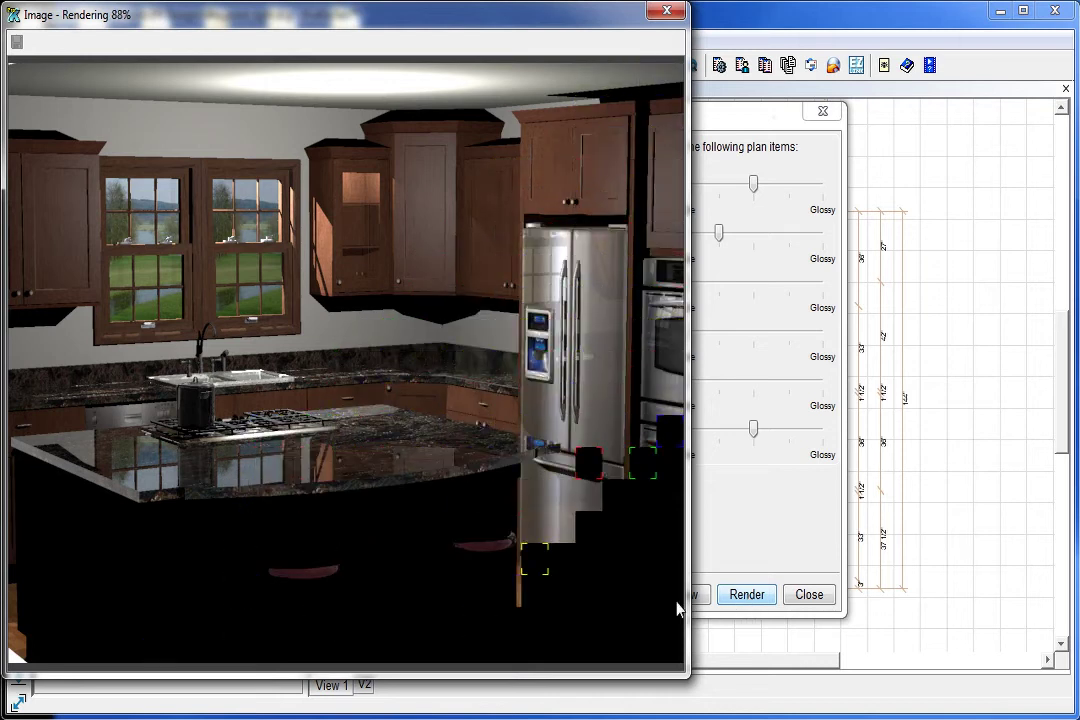
# - Enlarge the brighter render's window to full screen, showing island, arched window and ovens
pyautogui.moveTo(713, 675); pyautogui.dragTo(1071, 712)
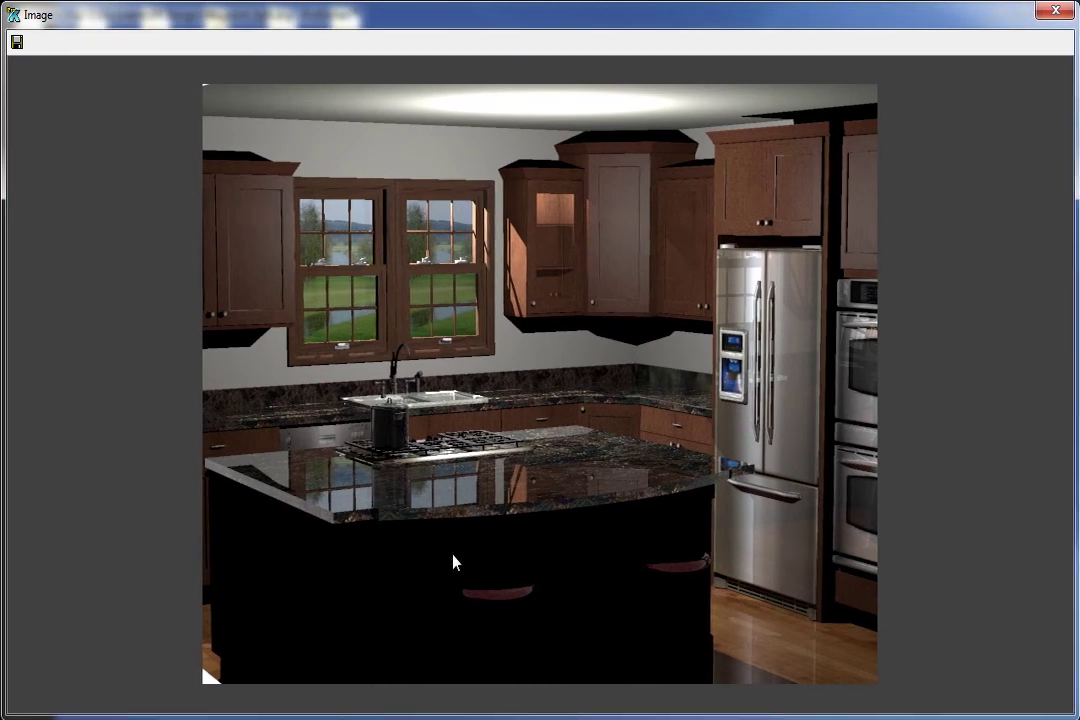